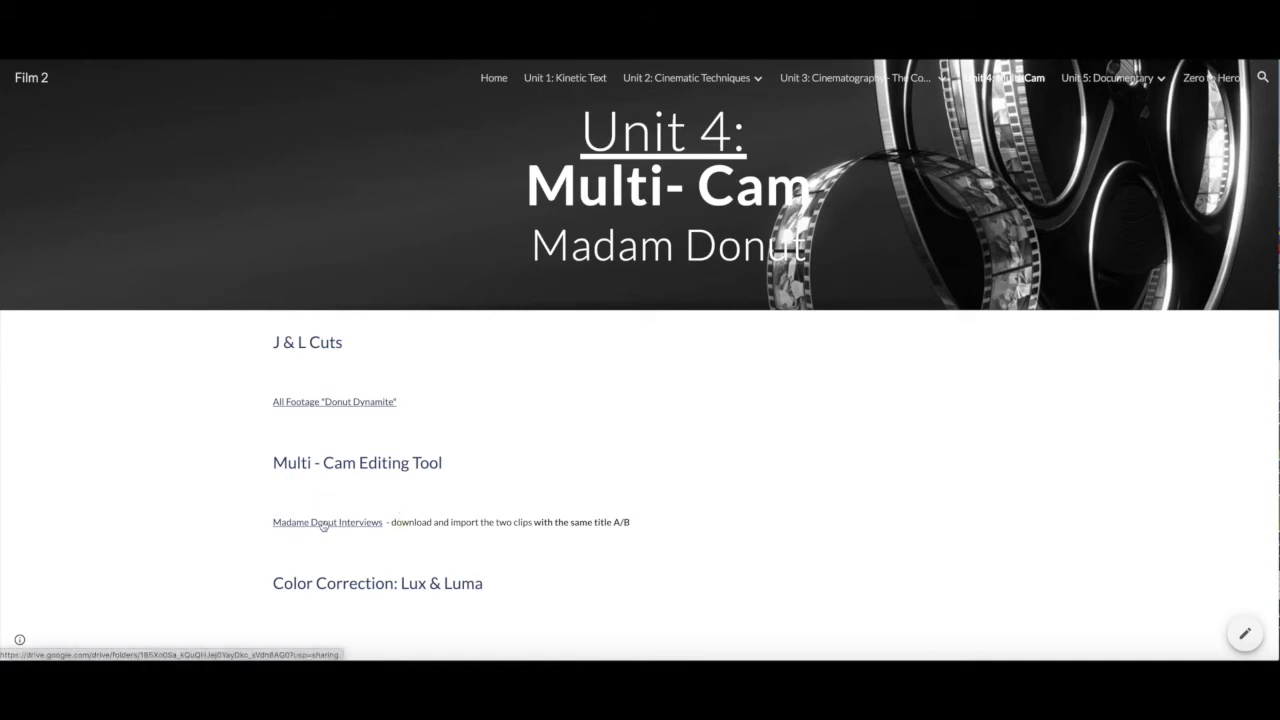
Open the Madame Donut Interviews footage folder in Drive and download the whole Interviews folder.
click(325, 523)
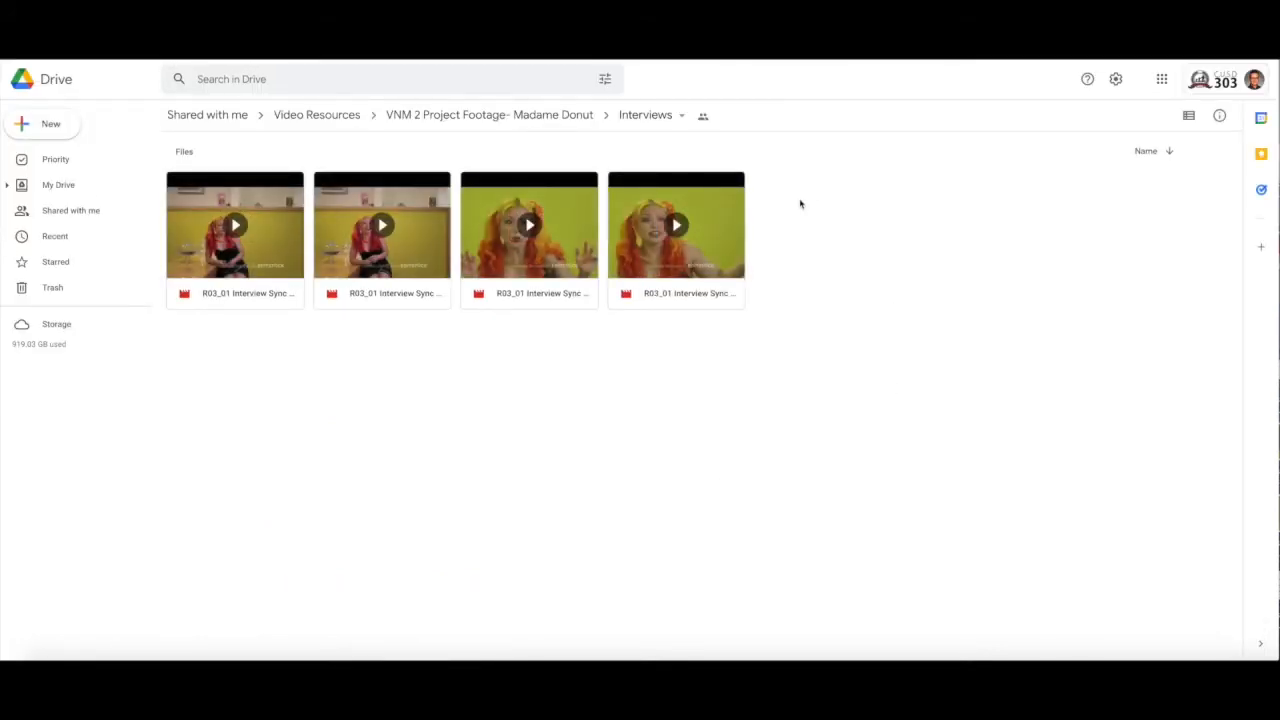
click(681, 116)
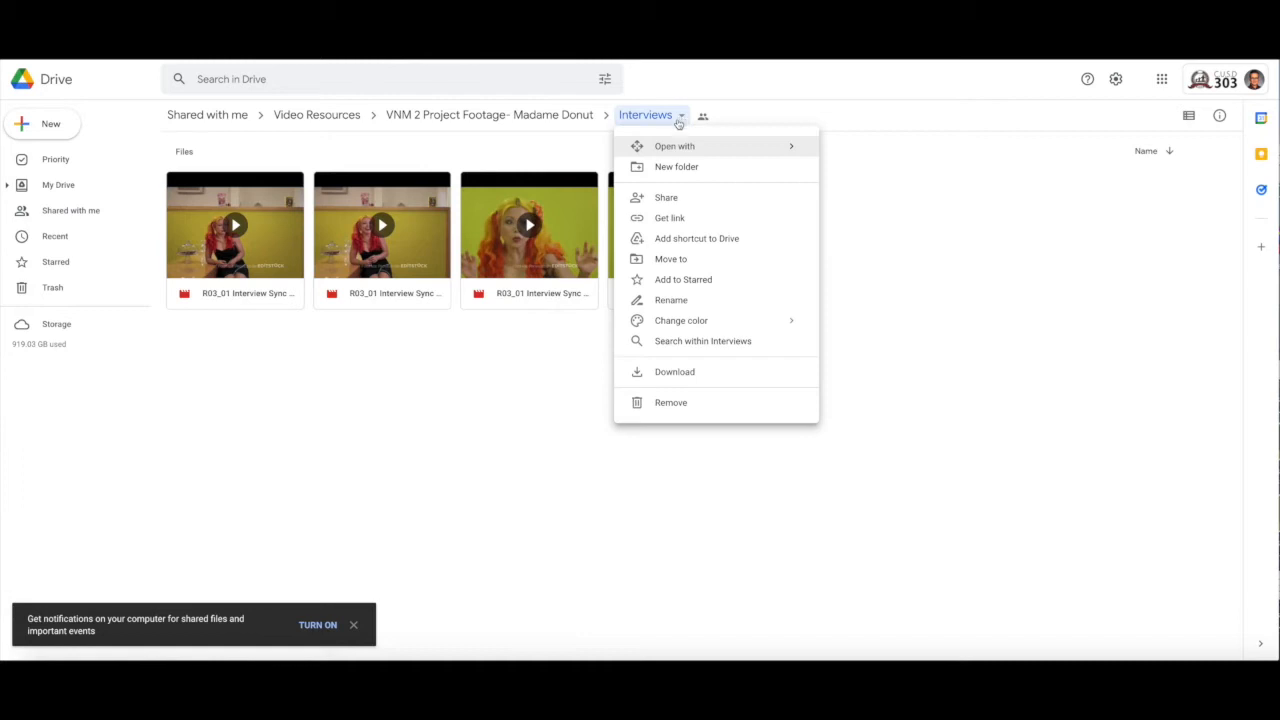
click(680, 371)
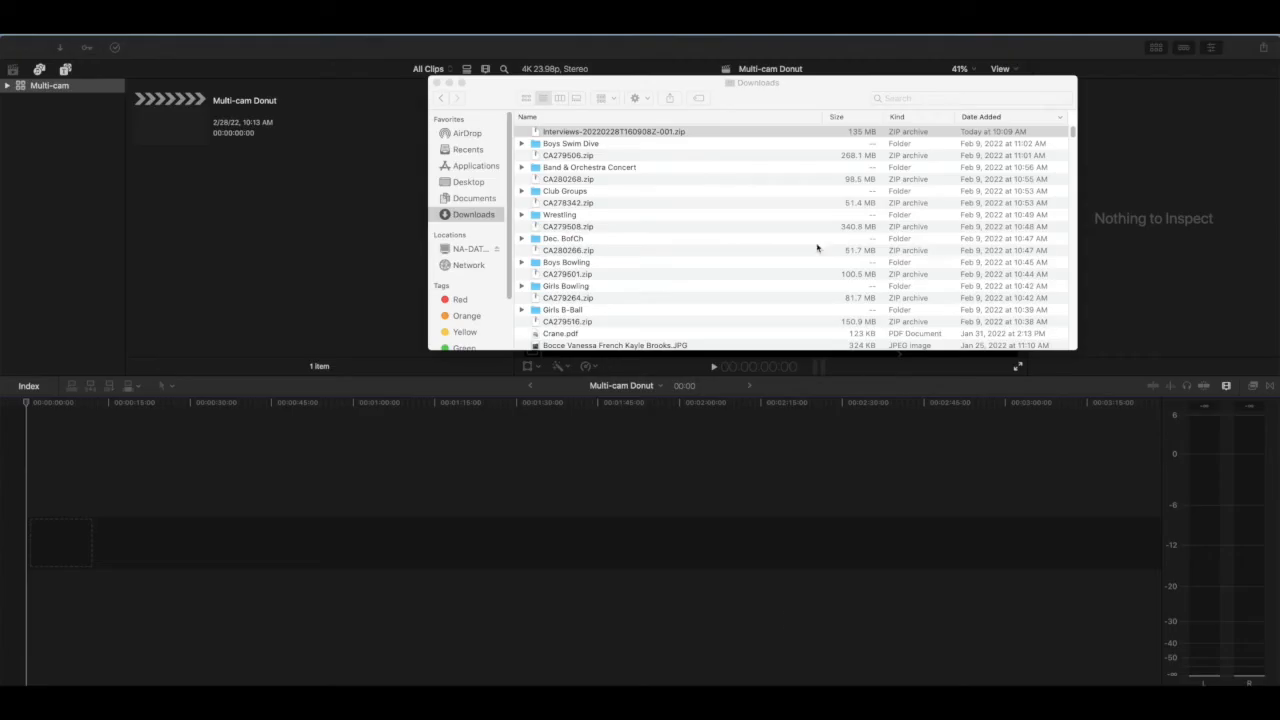
Unzip the downloaded Interviews archive in the Downloads folder and close the Finder window.
click(580, 133)
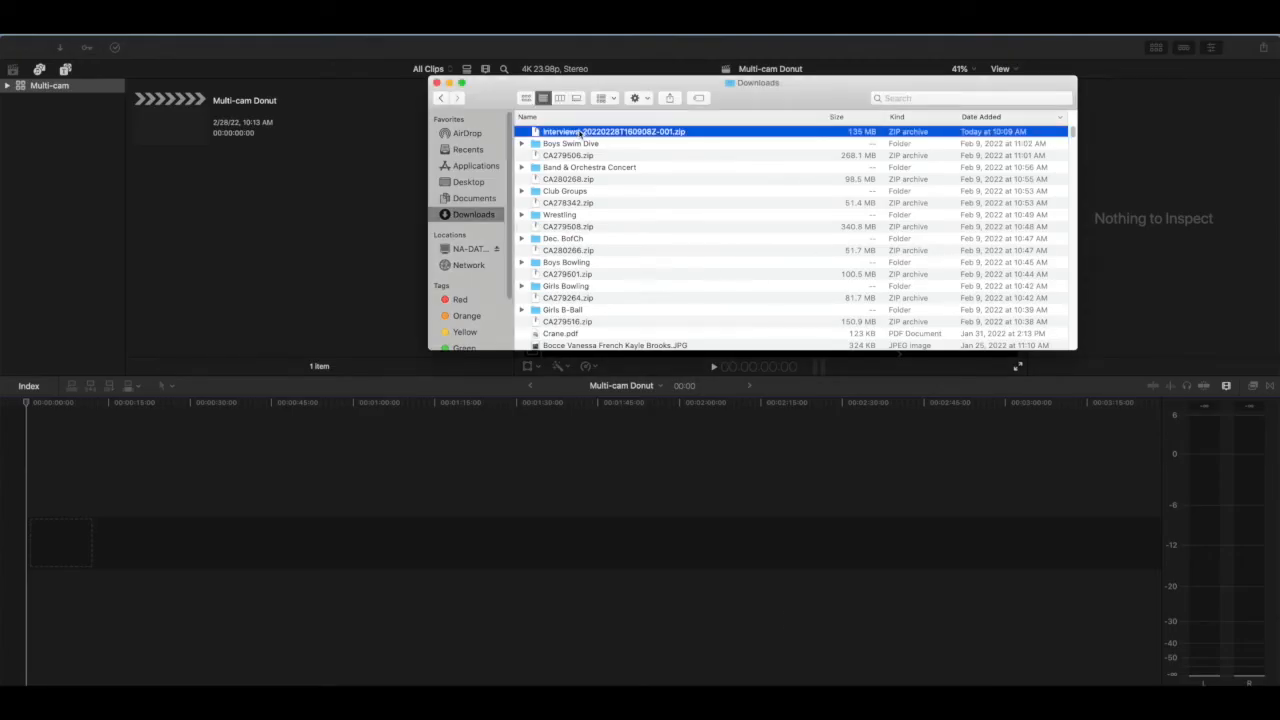
double_click(580, 133)
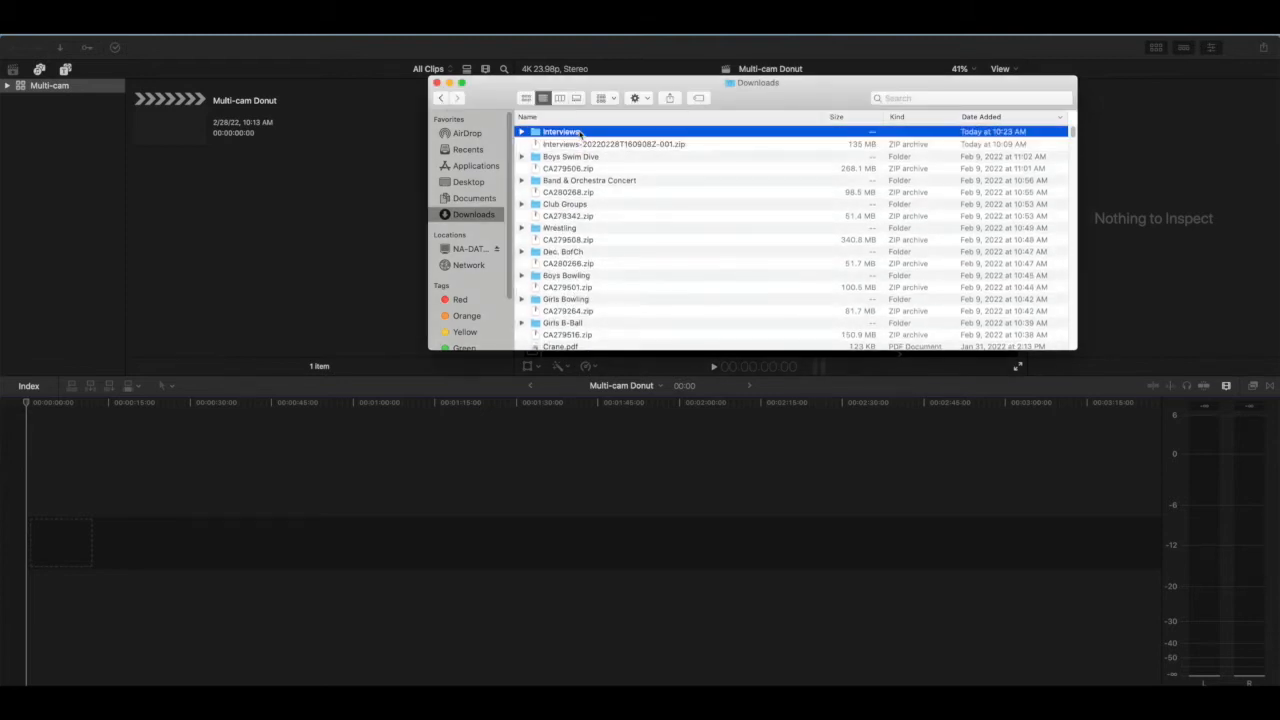
click(436, 82)
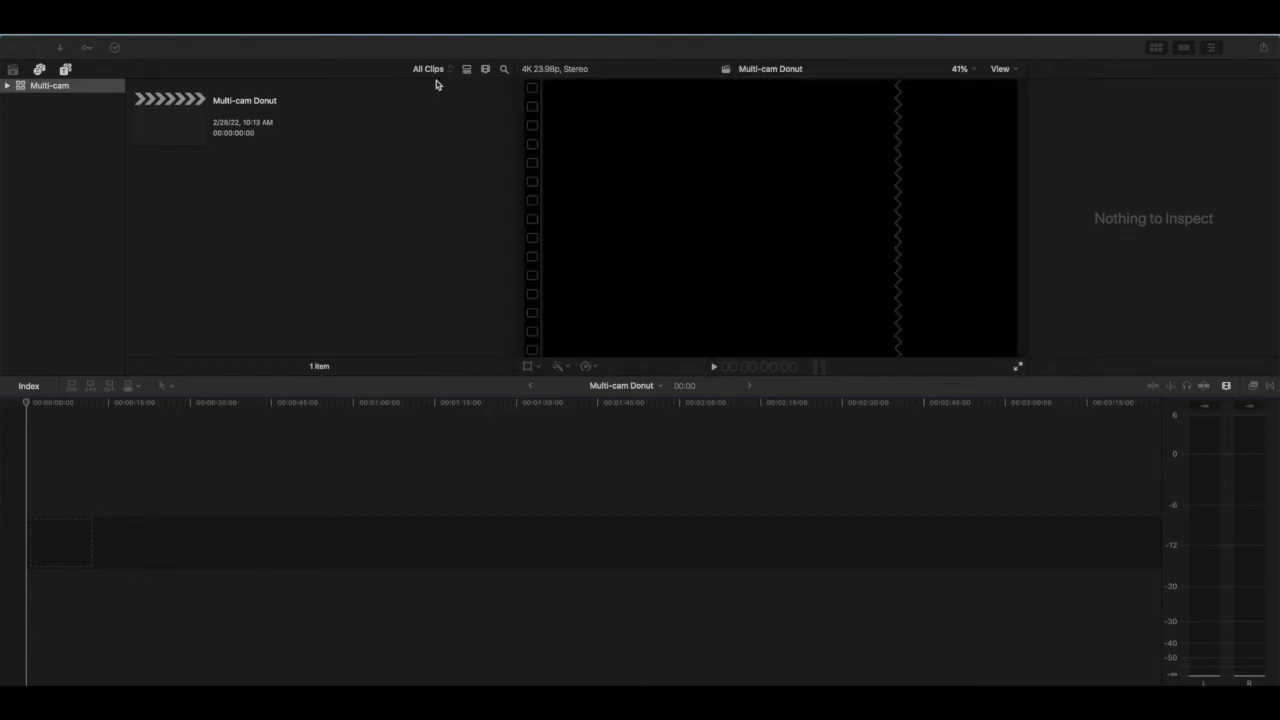
Import the Interviews folder from Downloads into the existing 2-28-22 event, allowing access to the network volume.
click(60, 50)
click(60, 50)
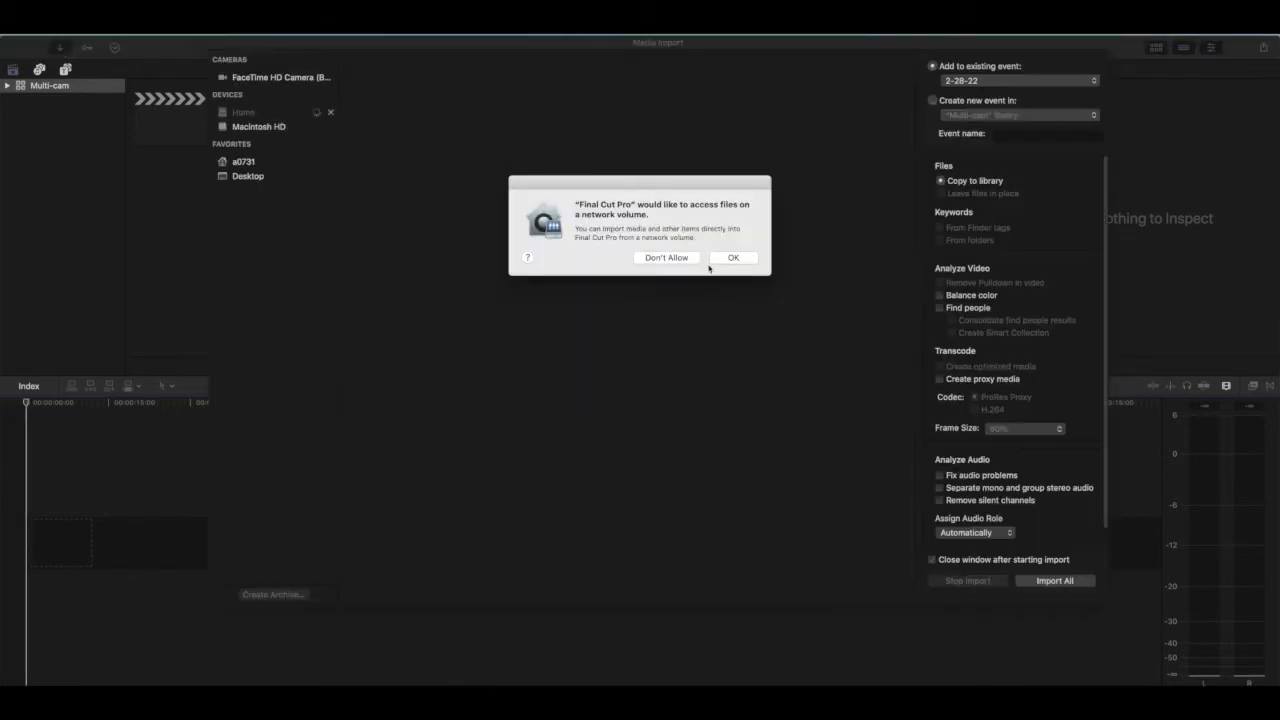
click(738, 259)
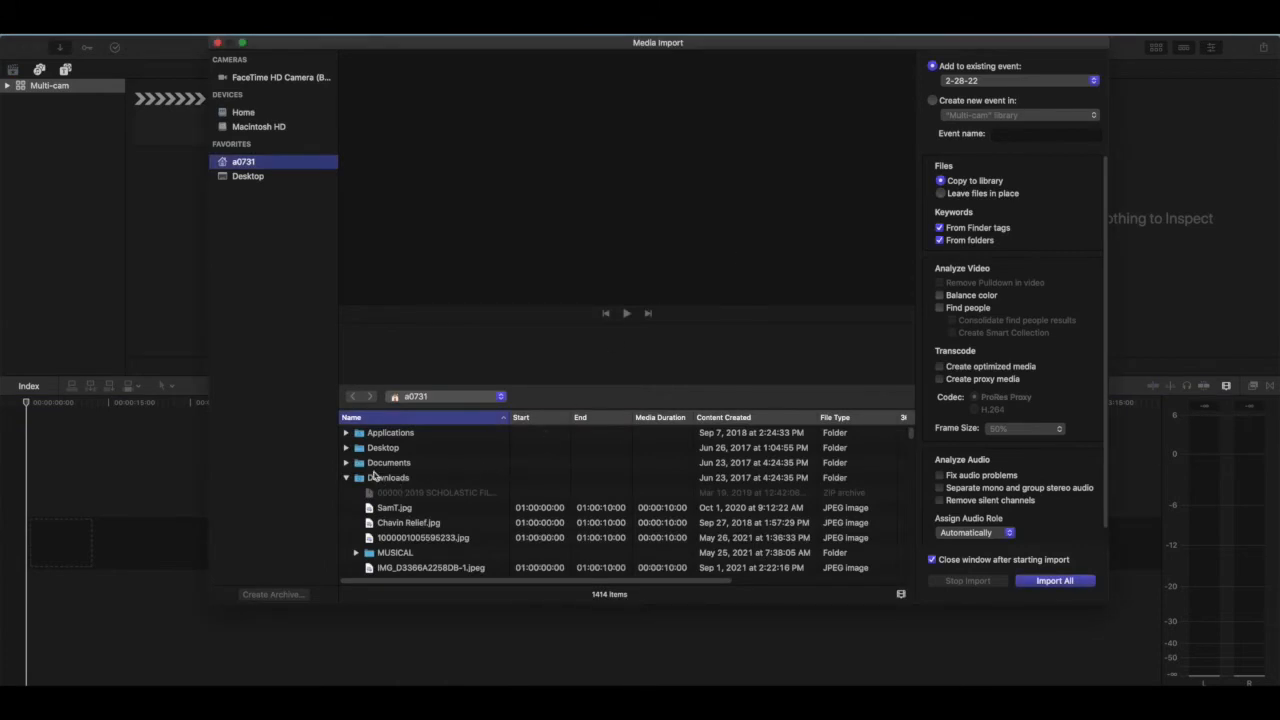
scroll(400, 530, down, 2)
click(724, 417)
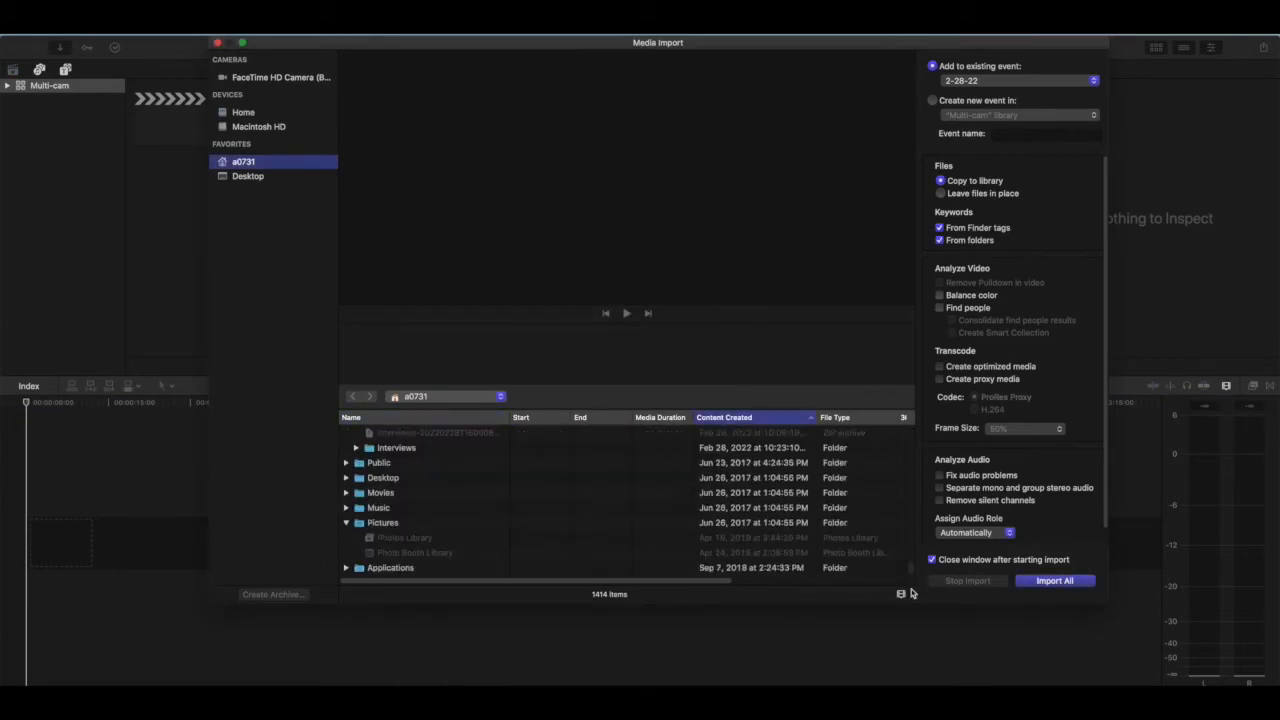
click(407, 452)
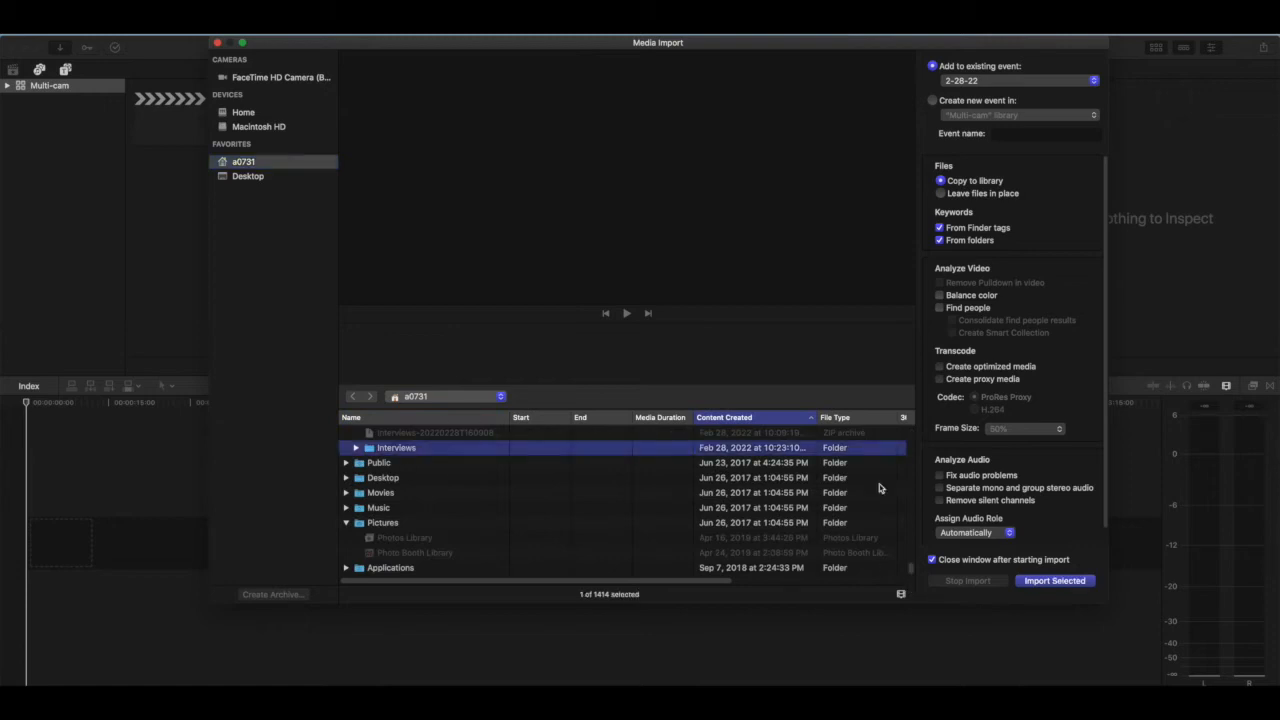
click(1044, 583)
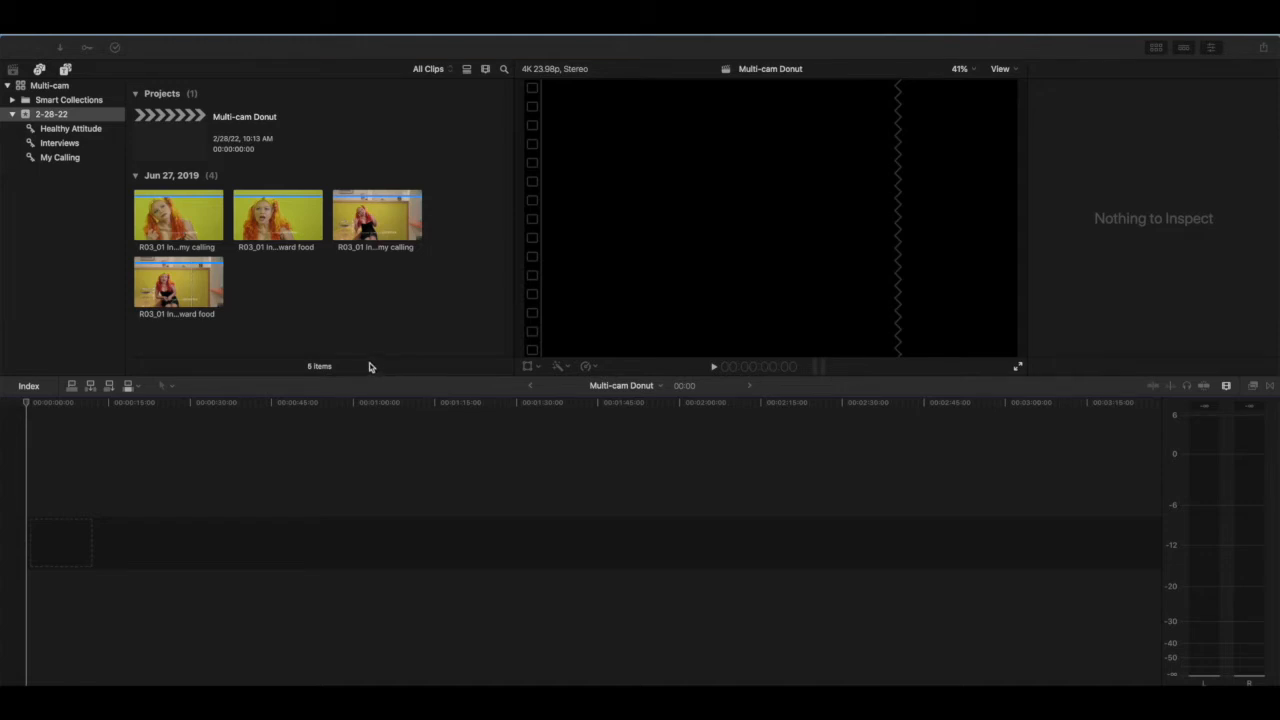
Create a multicam clip named "My Calling" from the A Cam and B Cam "my calling" clips, using audio for synchronization.
click(179, 224)
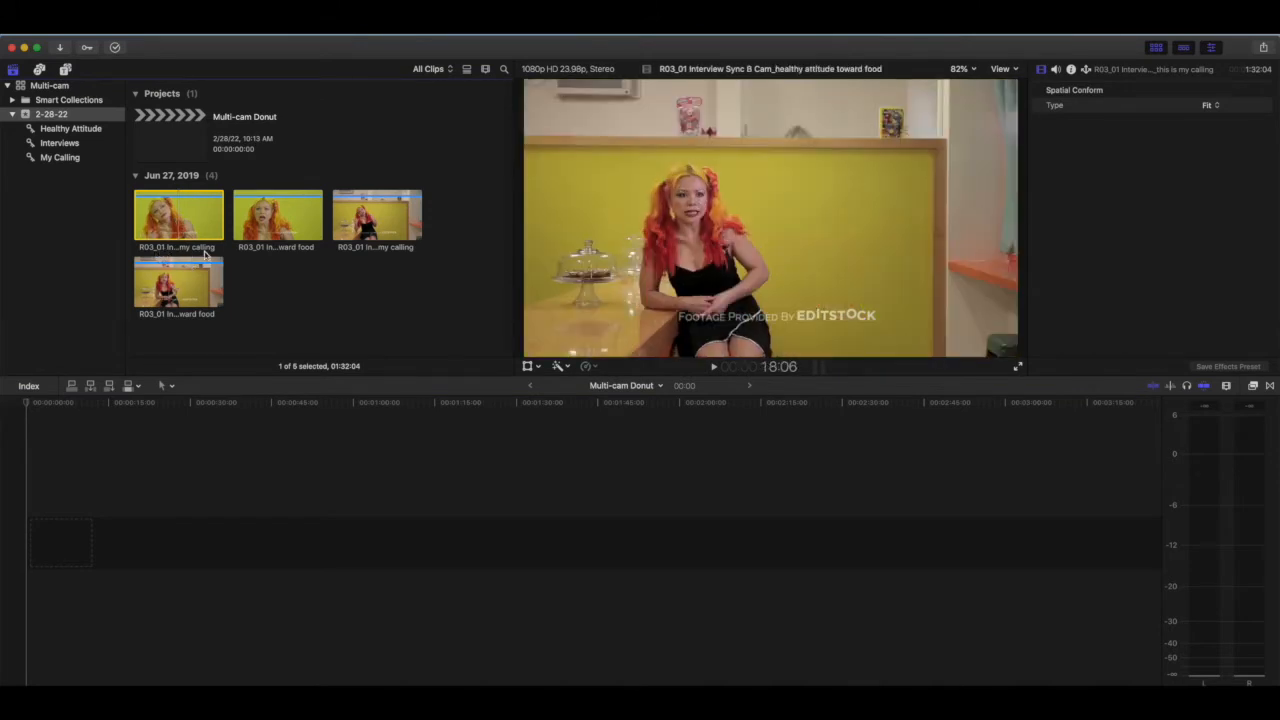
super+click(385, 219)
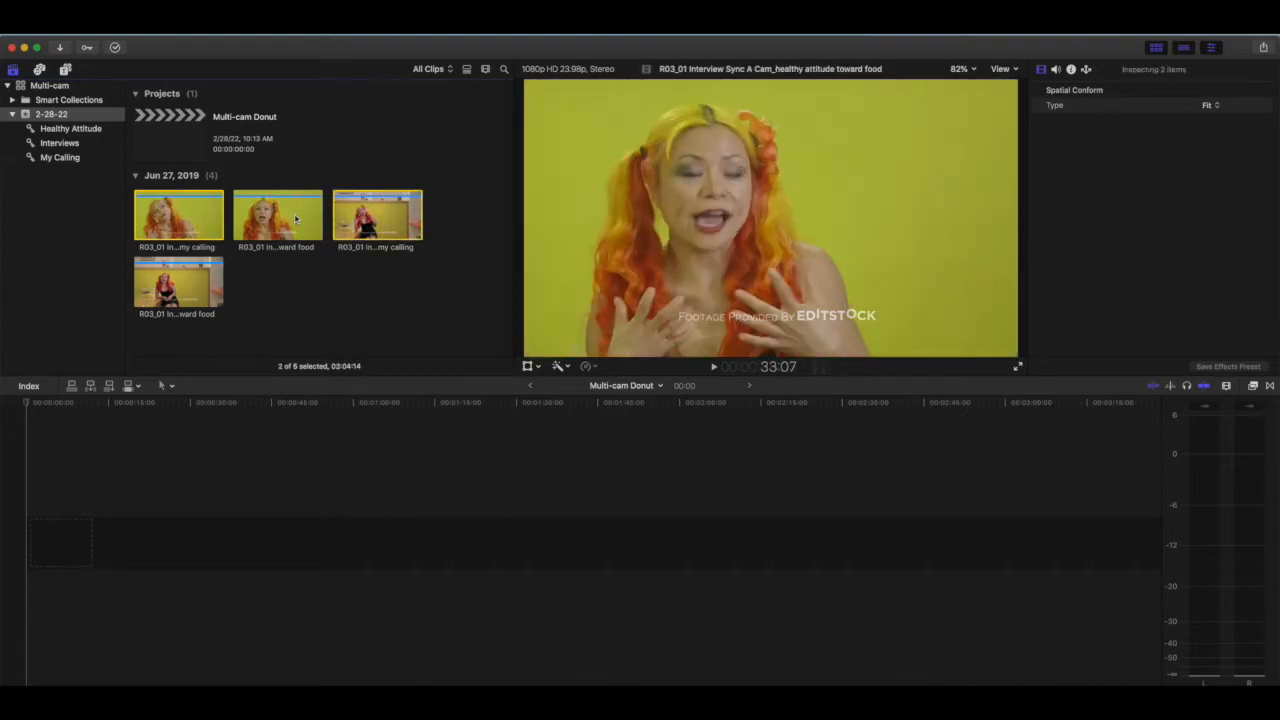
right_click(385, 210)
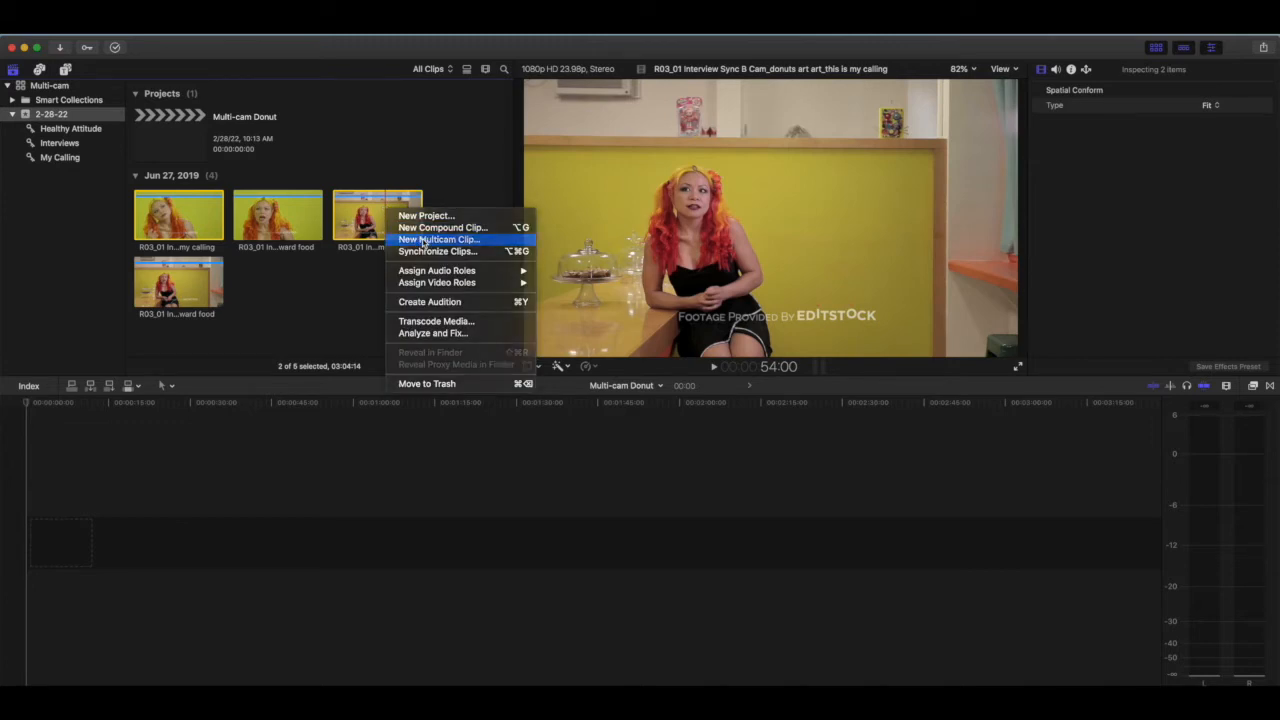
click(422, 242)
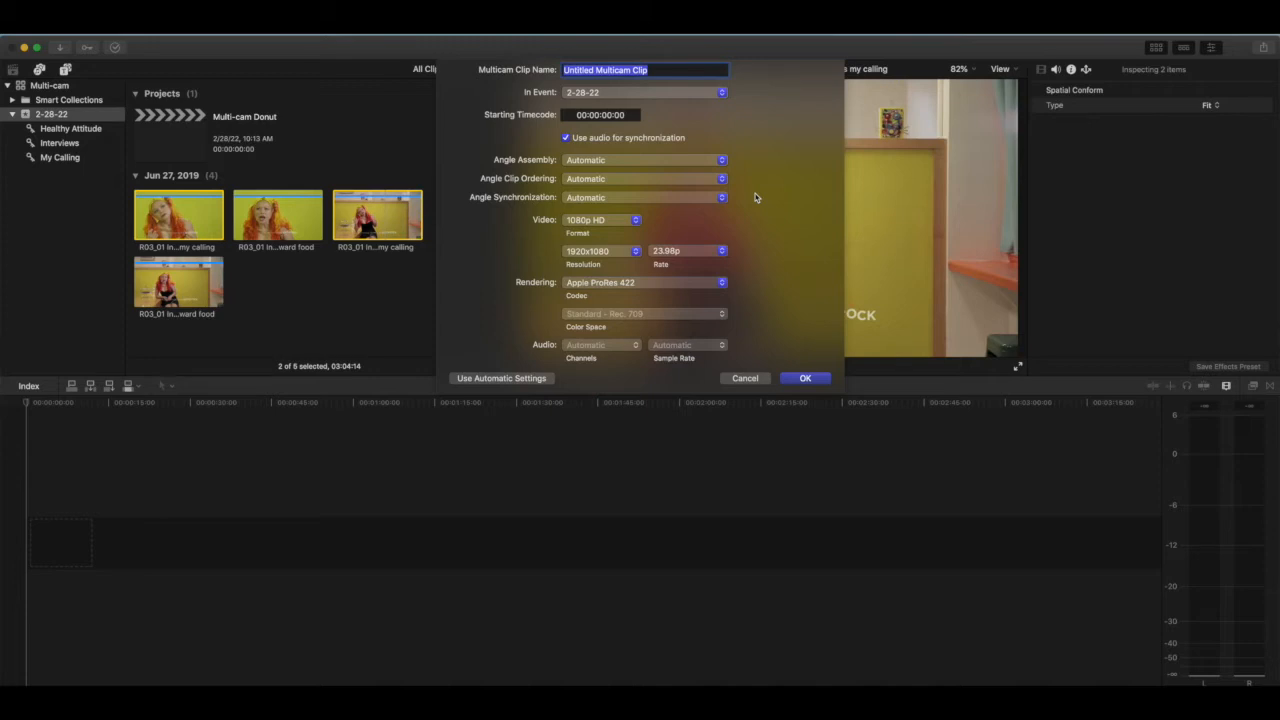
text(My Calling)
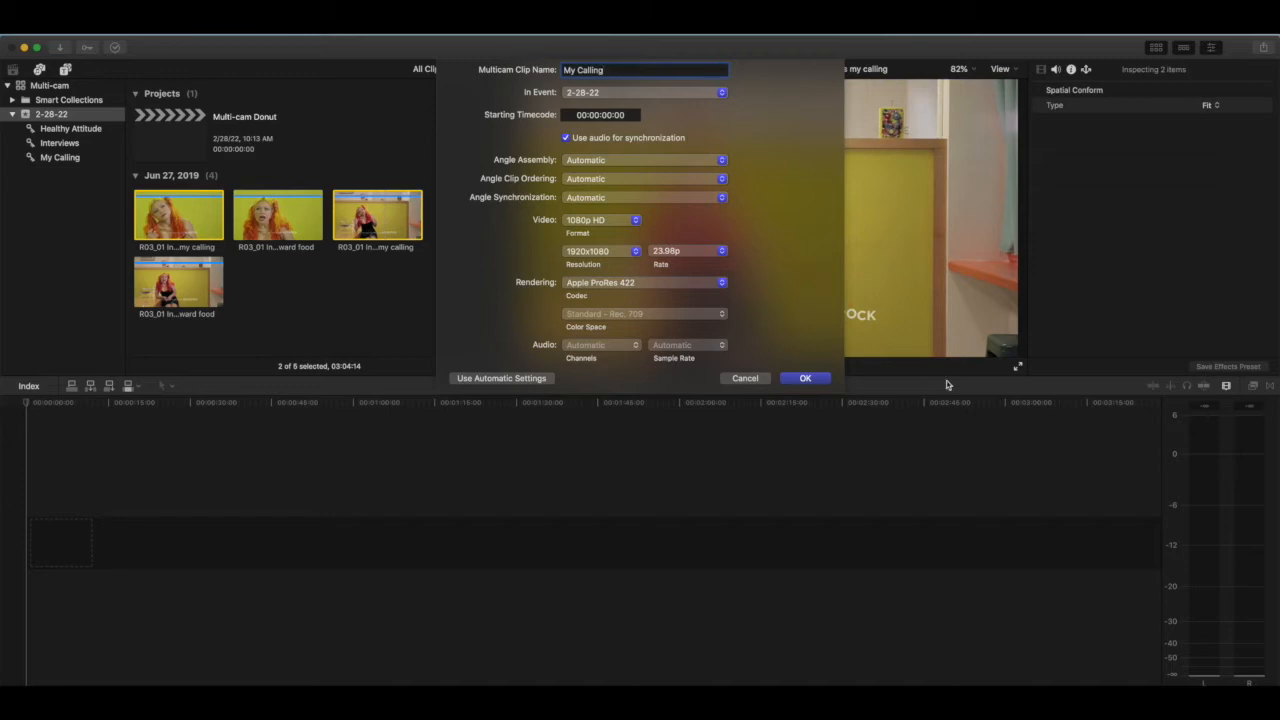
click(805, 379)
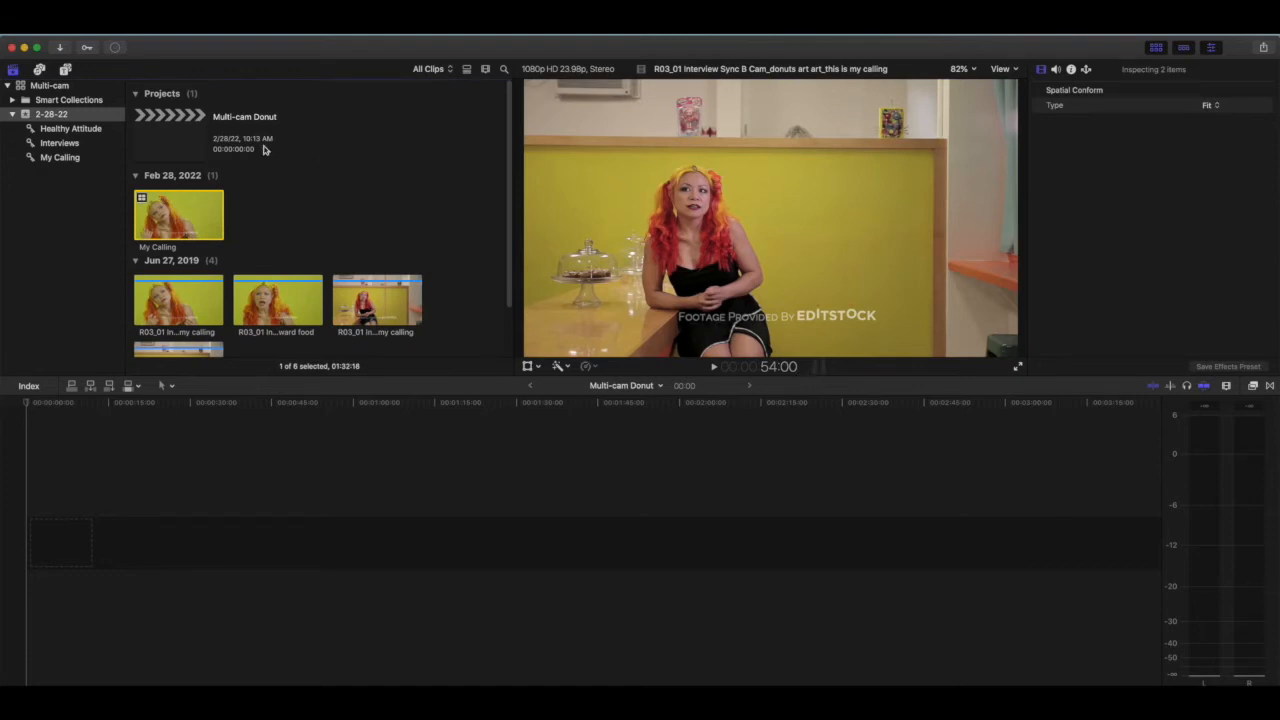
Add the My Calling multicam clip to the start of the Multi-cam Donut timeline.
click(143, 213)
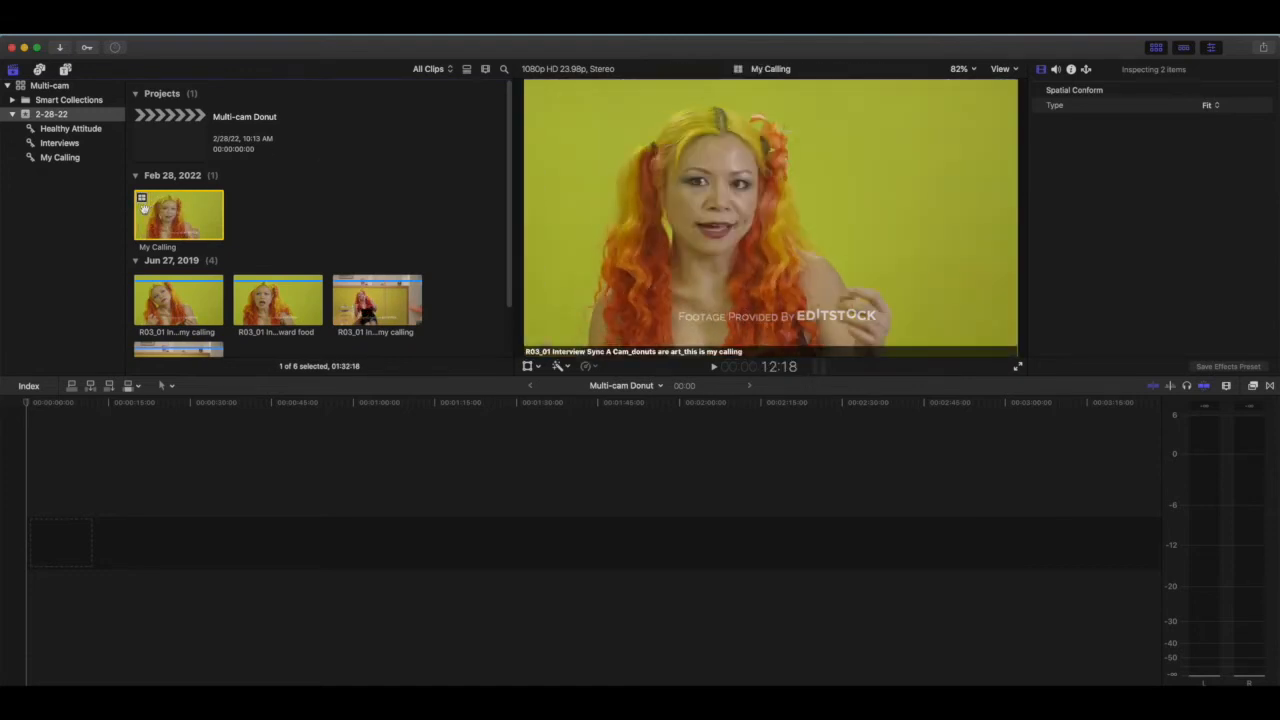
click(142, 204)
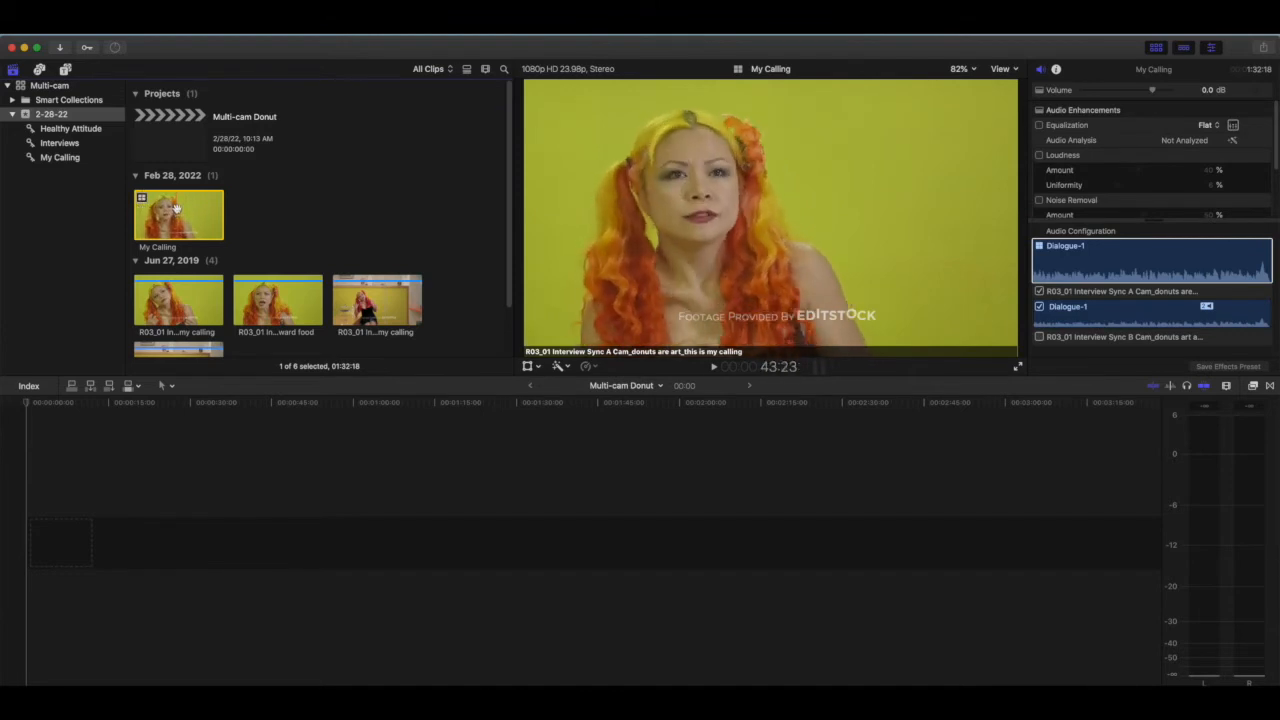
drag(176, 349, 194, 535)
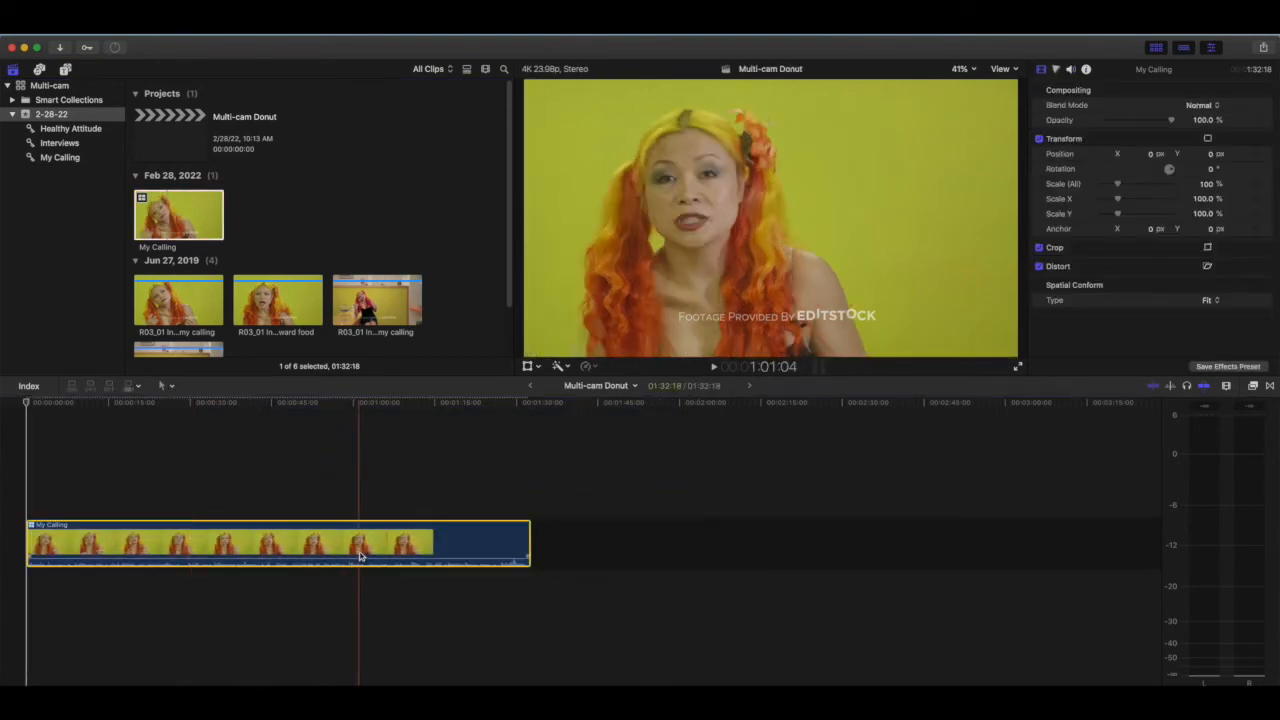
Open the My Calling multicam clip to examine its A Cam and B Cam angles, and return to the project timeline.
double_click(420, 544)
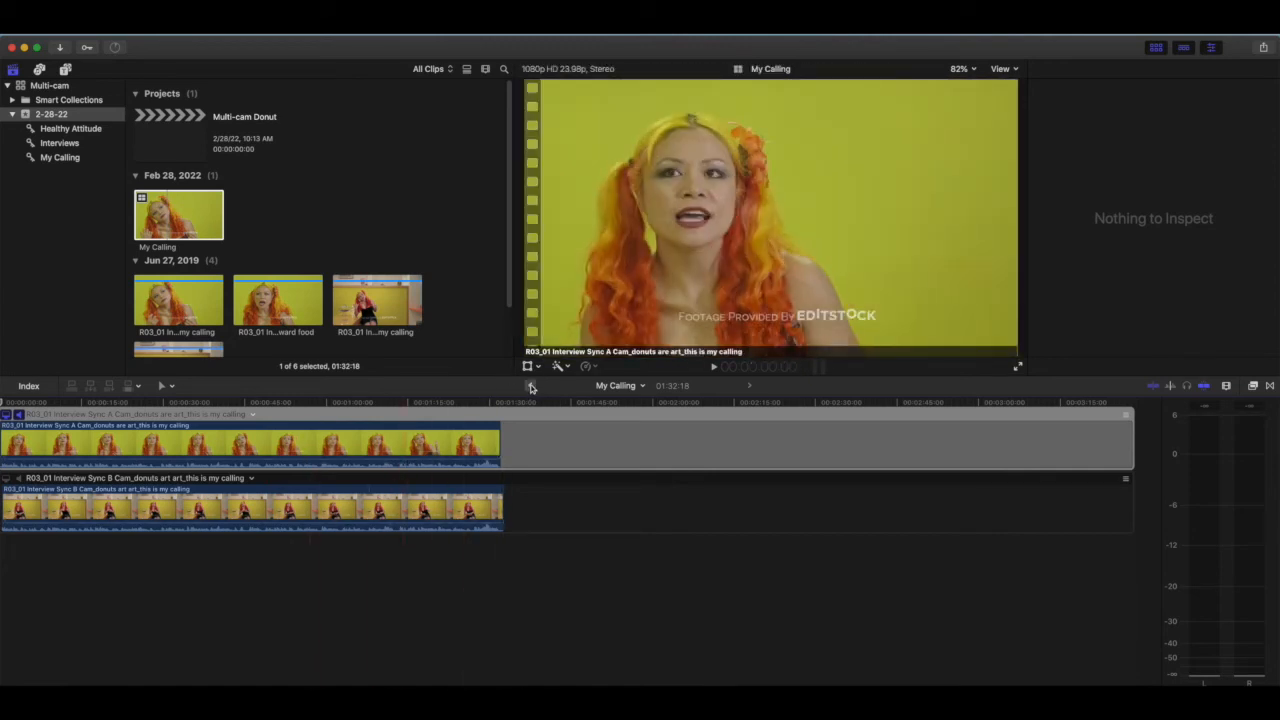
click(531, 387)
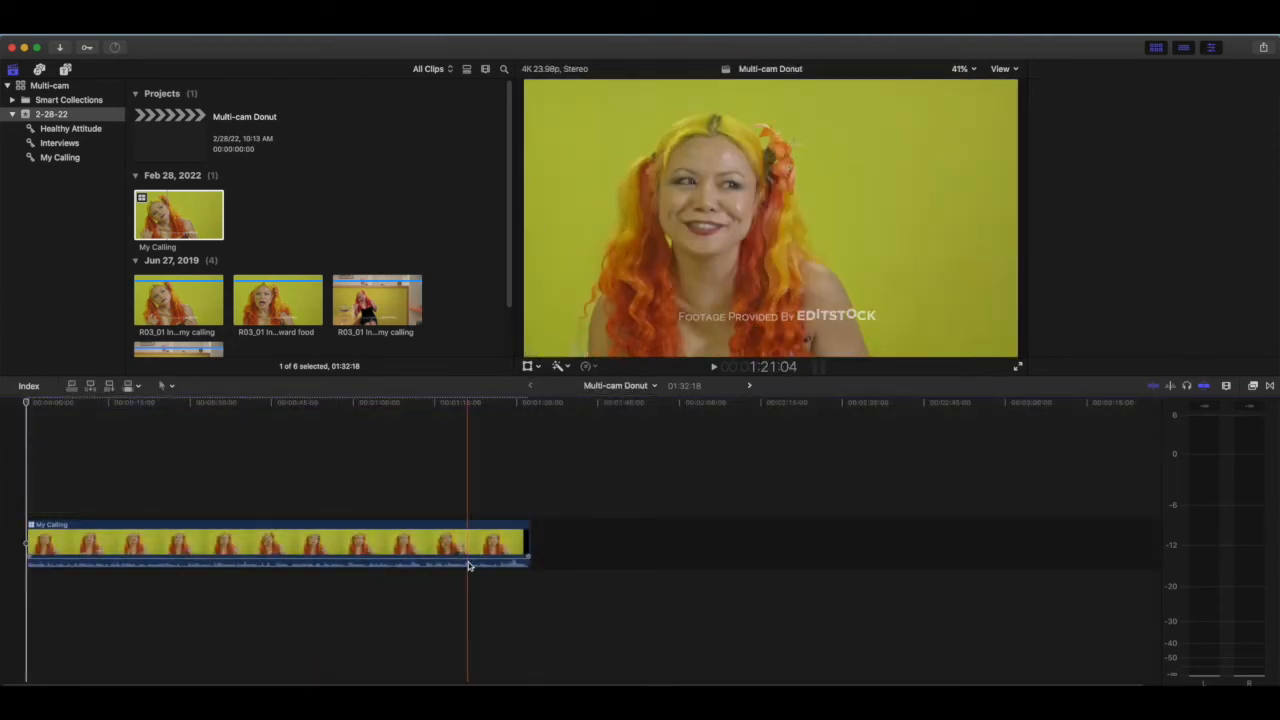
Select the My Calling clip in the timeline and show its camera angles in the viewer.
click(468, 566)
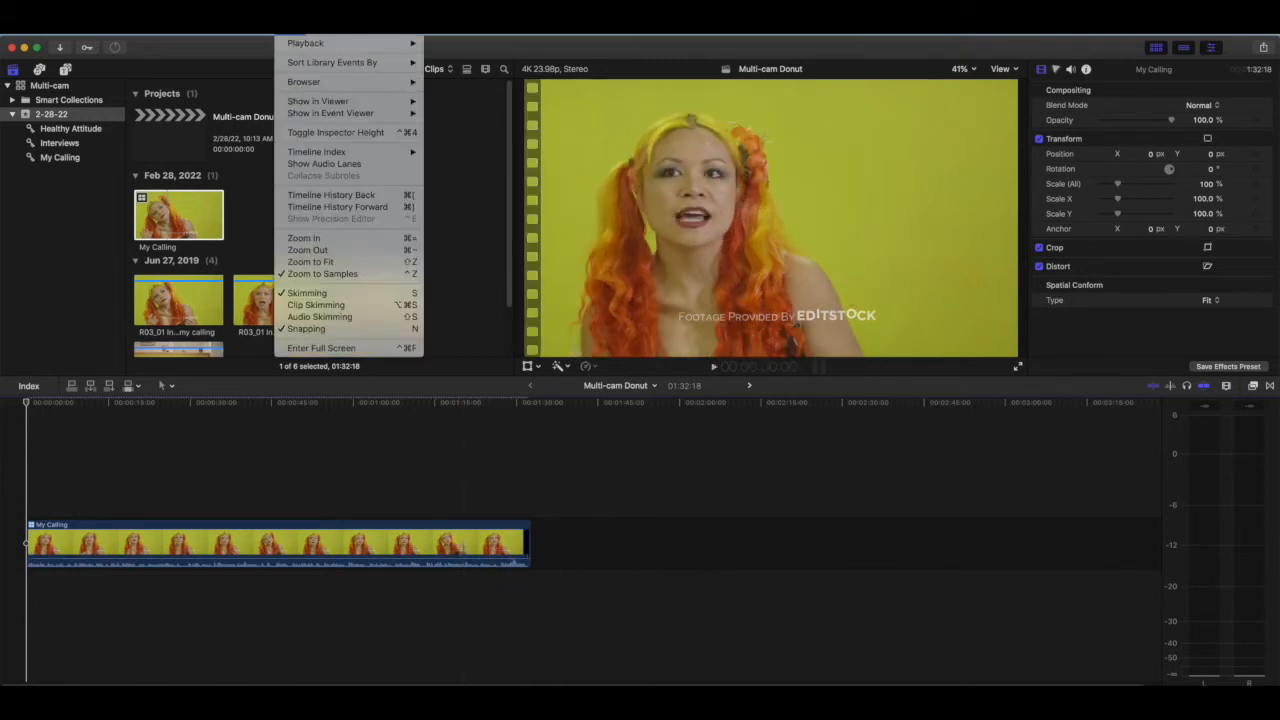
mouse_move(325, 105)
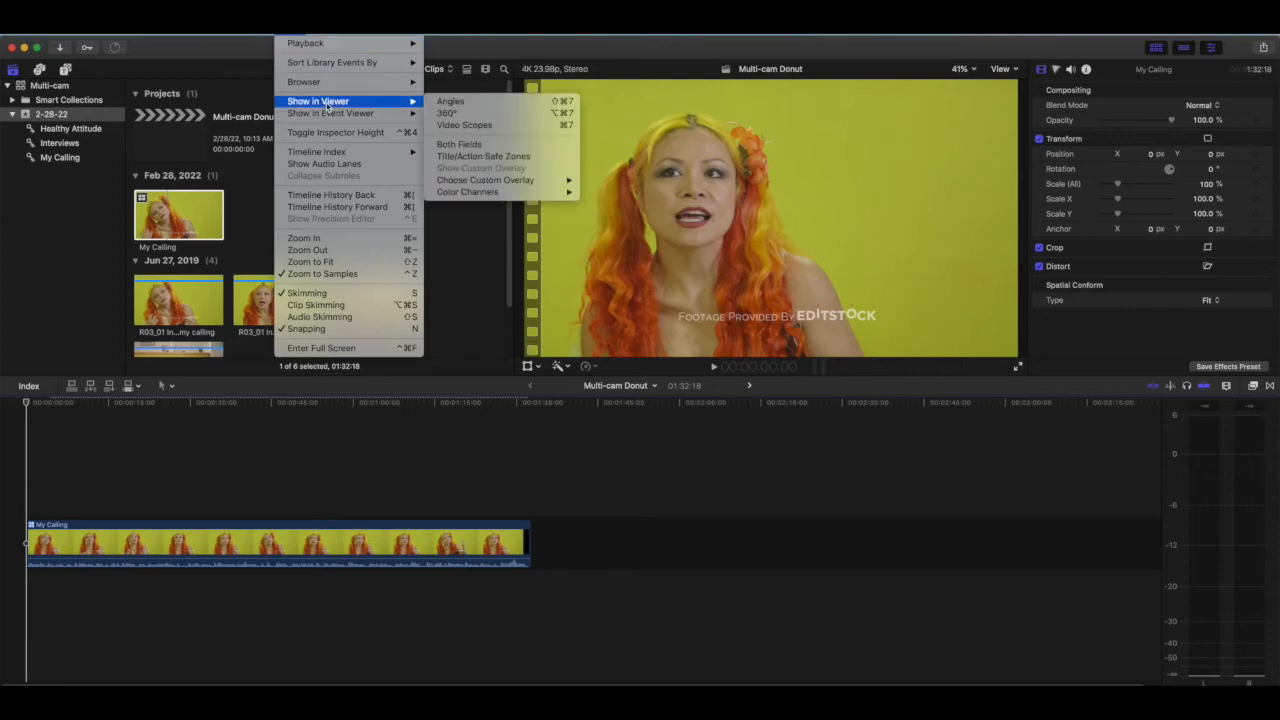
click(473, 103)
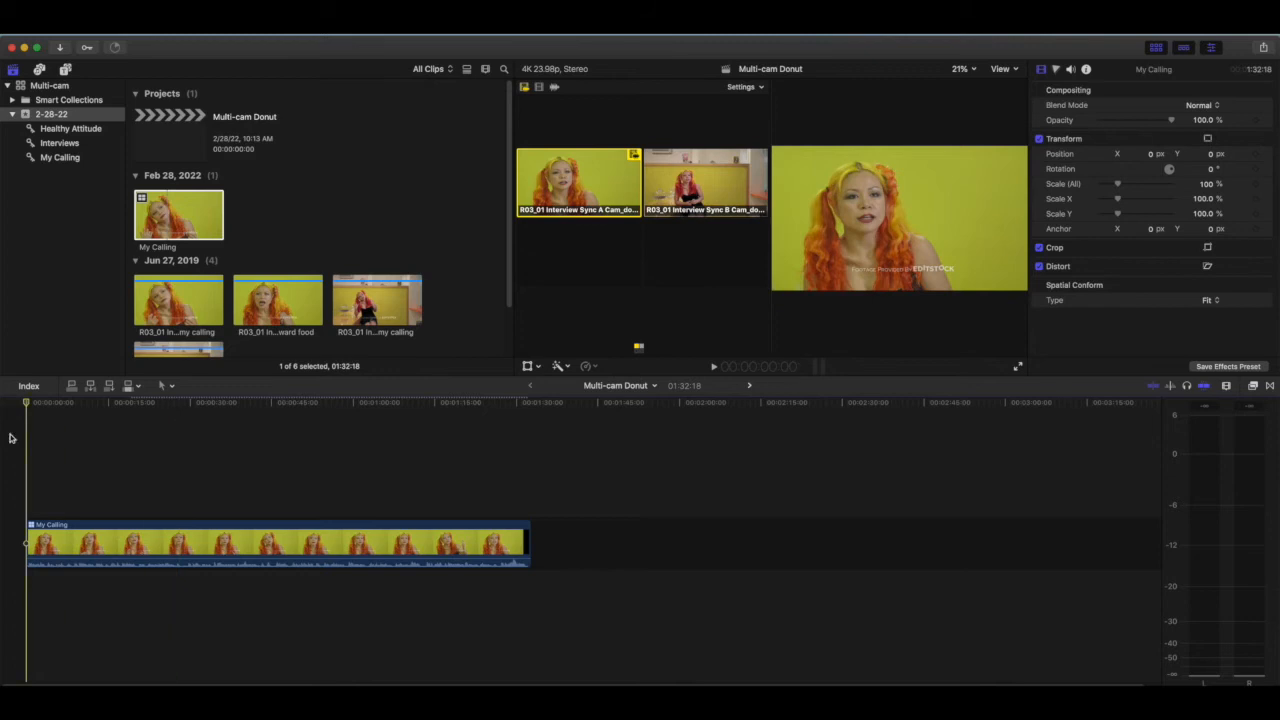
Preview the clip in the timeline and switch it to the B Cam angle from its very beginning.
drag(28, 401, 149, 440)
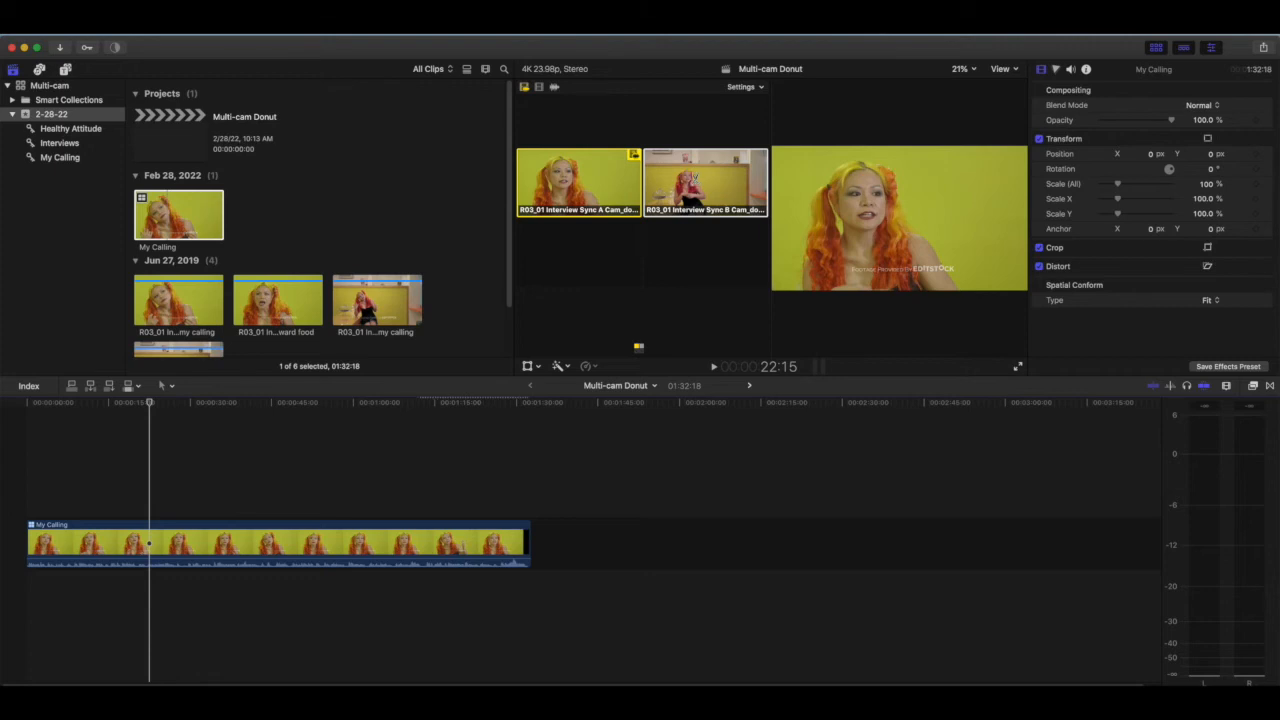
click(106, 416)
drag(100, 420, 27, 418)
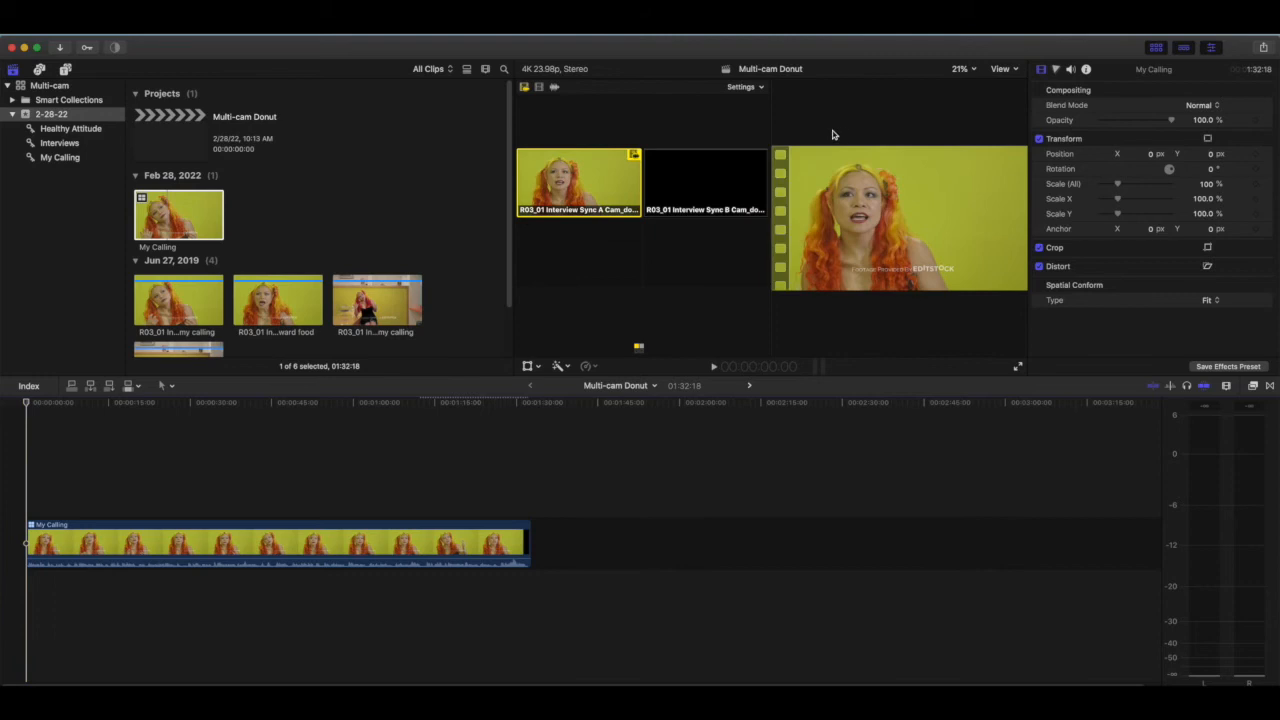
click(692, 181)
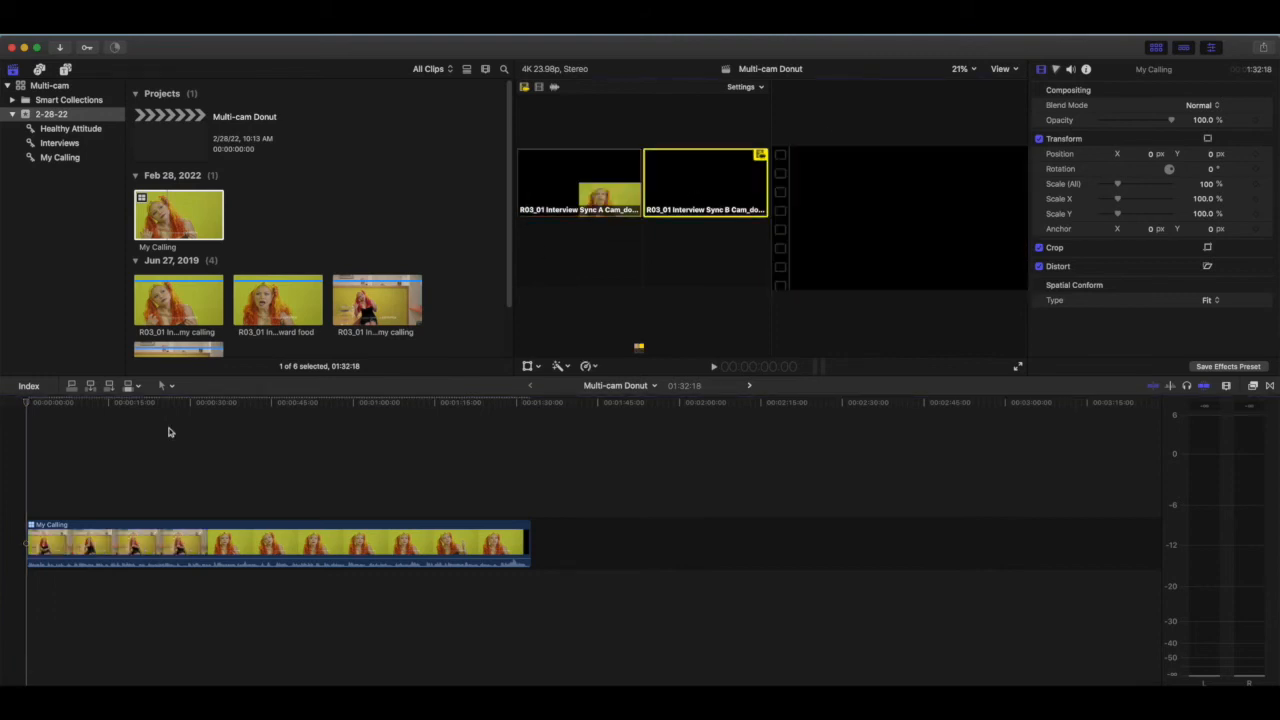
Enable video-only switching and cut the My Calling clip to the A Cam angle at 5:04.
drag(34, 404, 79, 408)
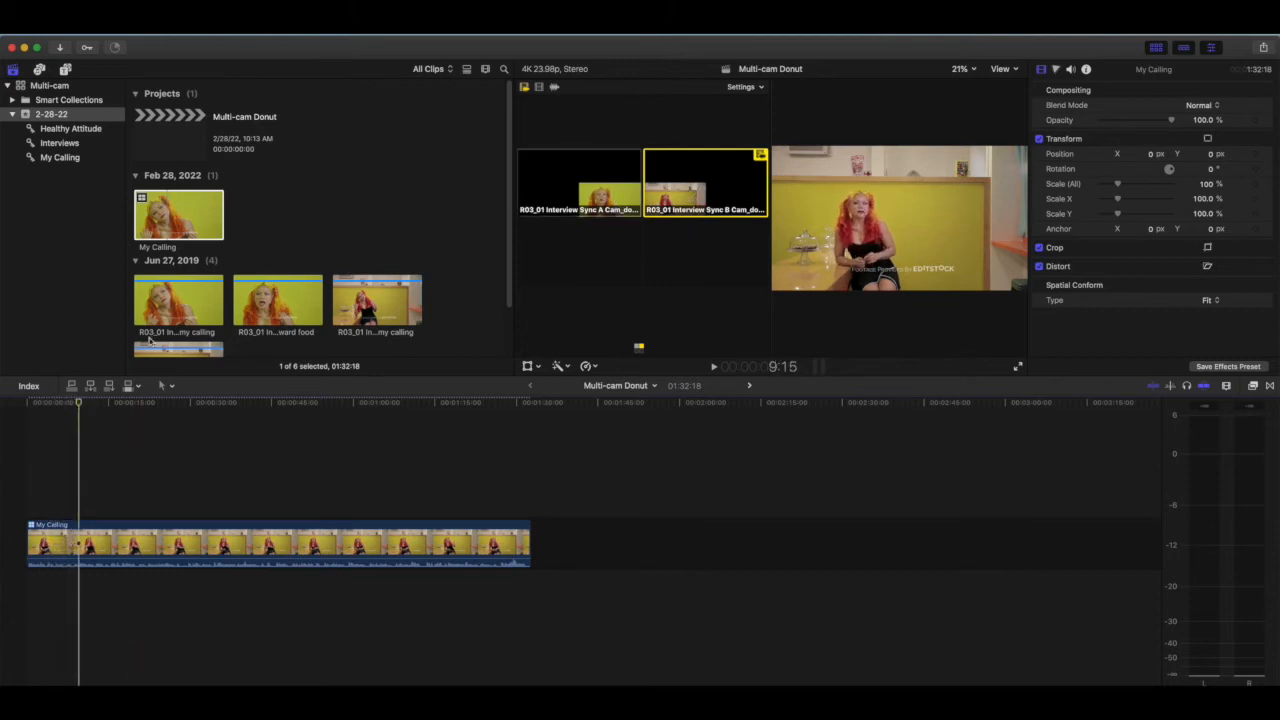
drag(91, 404, 55, 457)
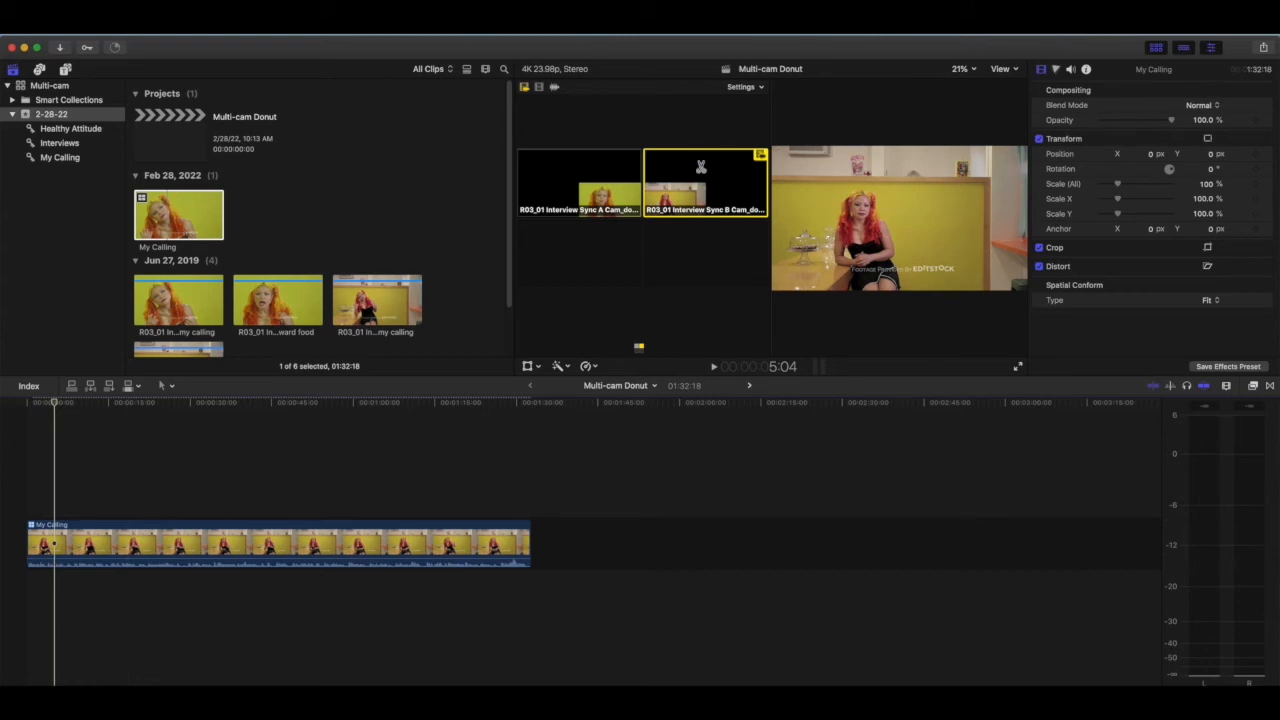
click(540, 89)
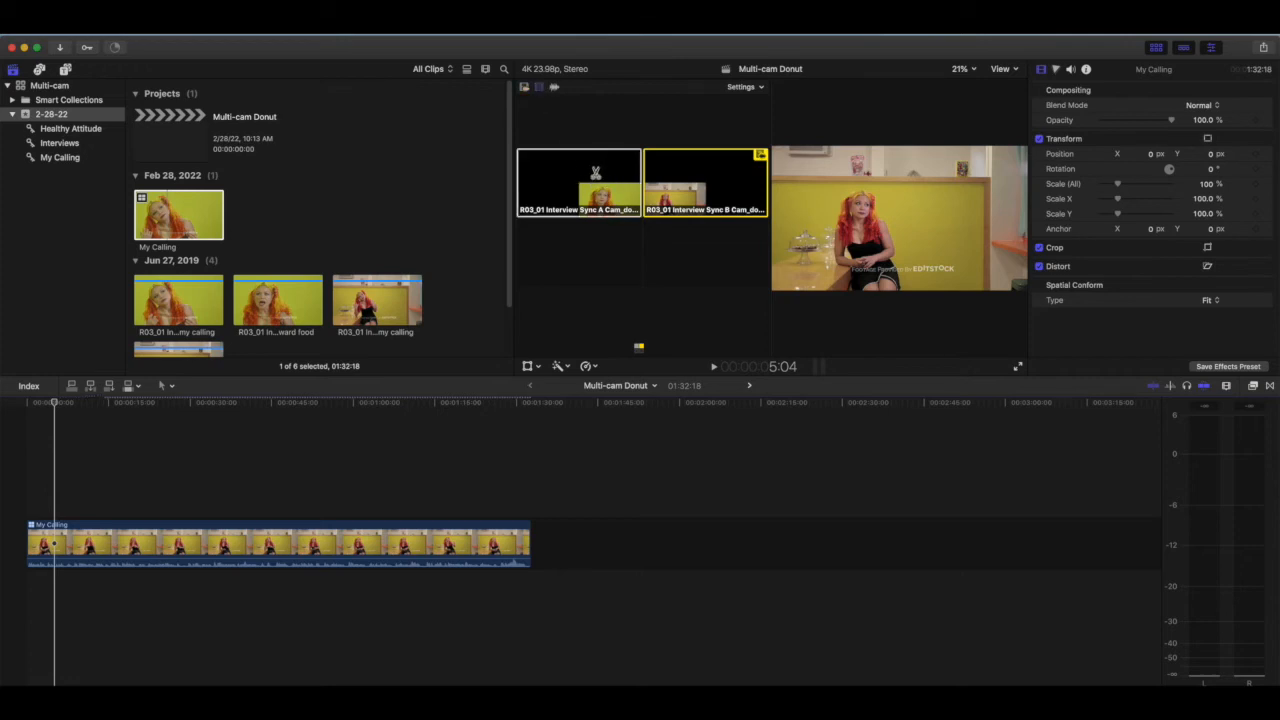
click(595, 175)
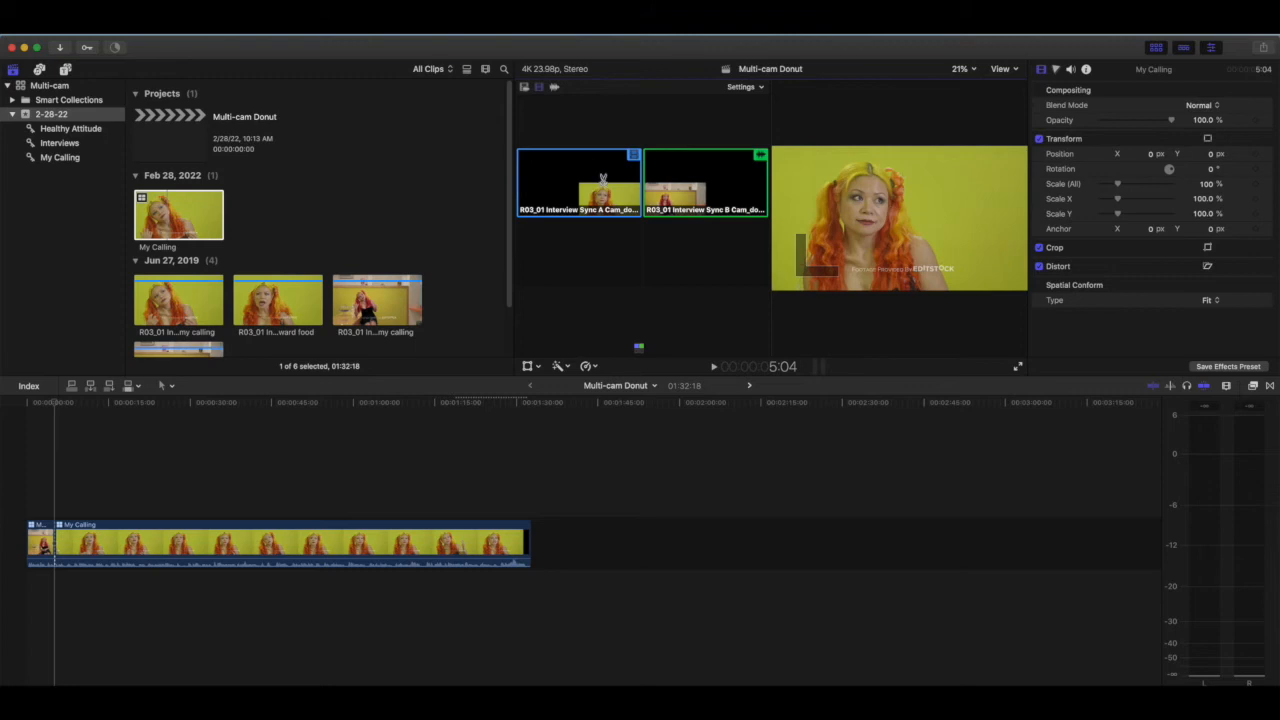
Cut the My Calling clip's video back to the B Cam angle at 12:07.
drag(55, 402, 93, 403)
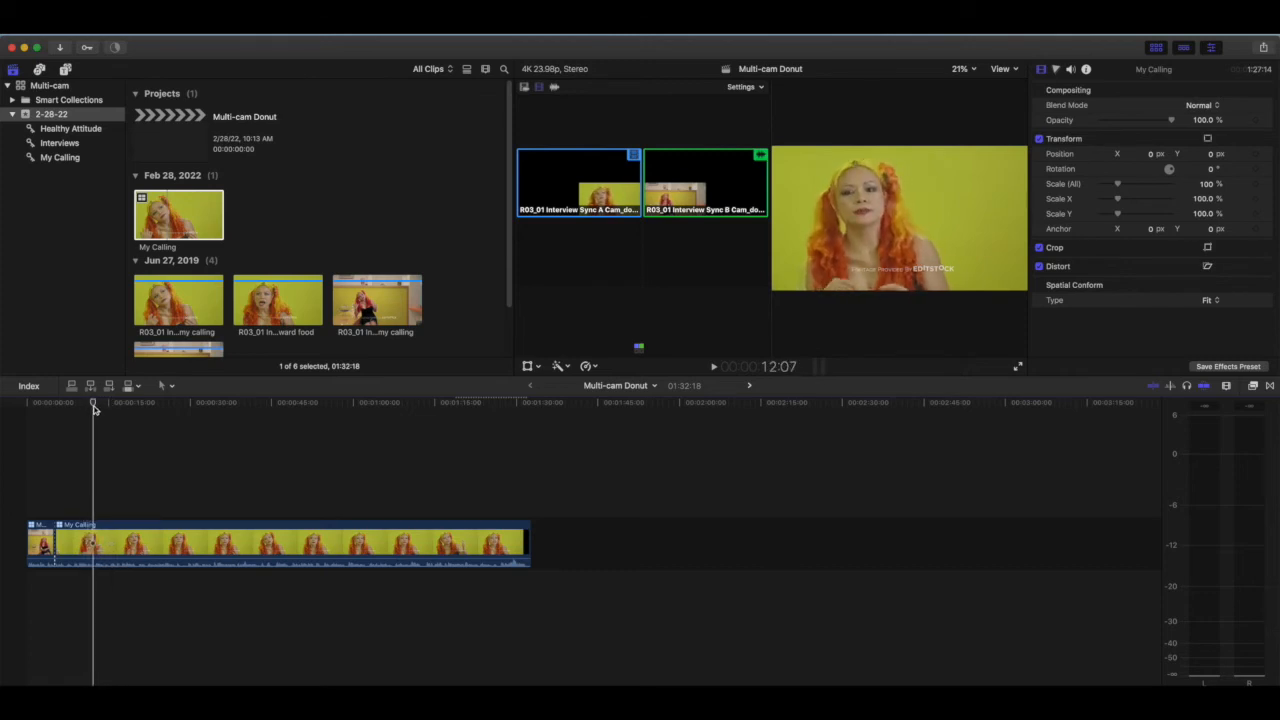
click(739, 175)
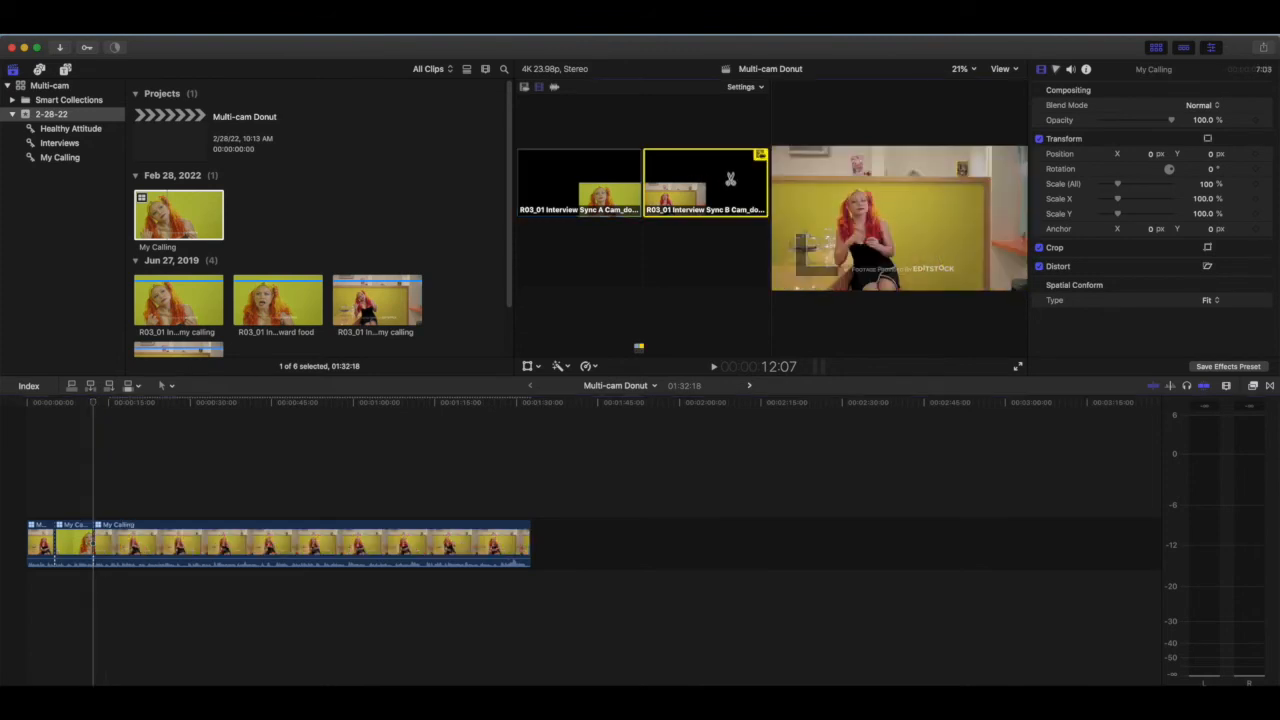
Cut the My Calling clip's video to the A Cam angle at 17:19.
drag(97, 408, 125, 405)
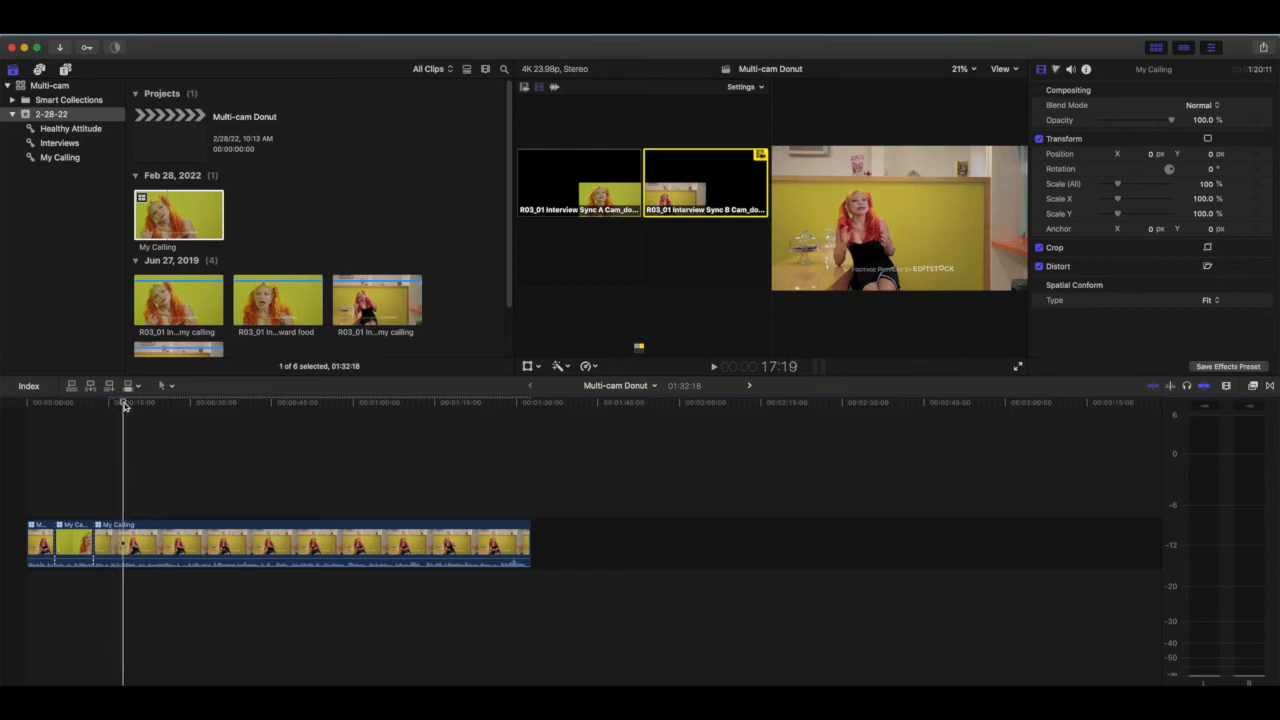
click(604, 180)
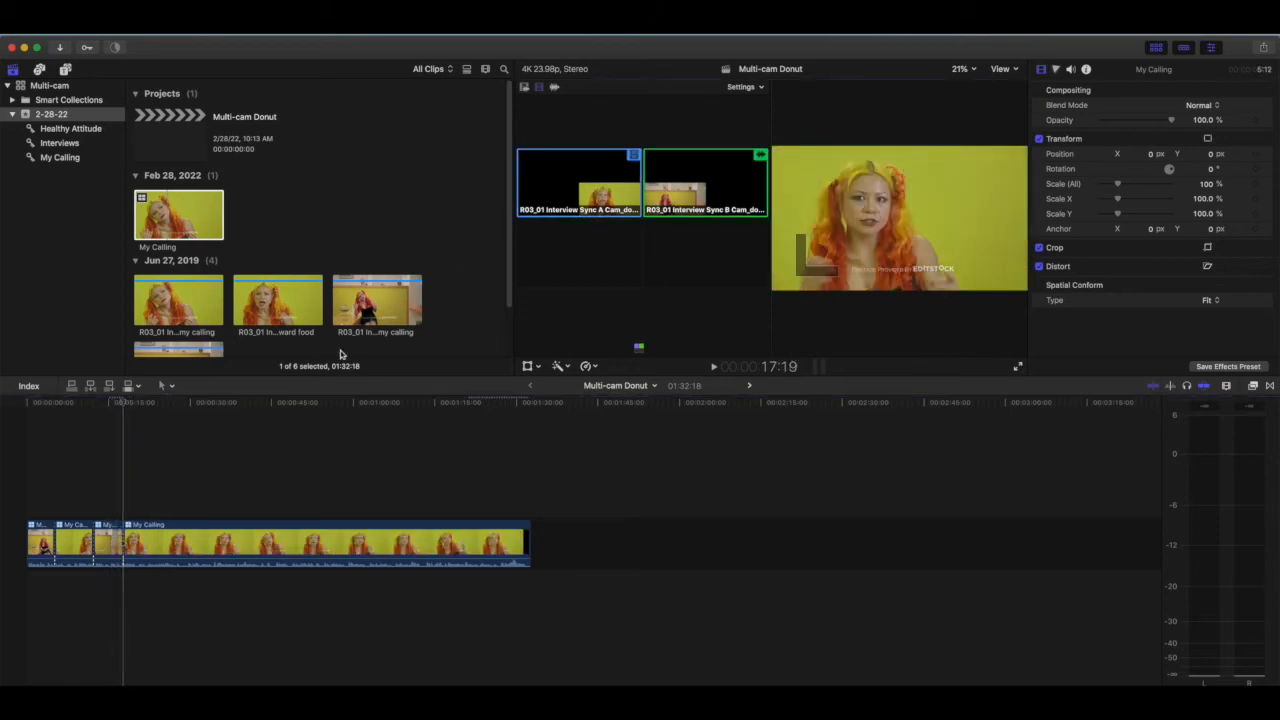
Play the timeline from 21:14 and cut live to B Cam at about 31 seconds and back to A Cam at about 40 seconds.
drag(123, 404, 143, 404)
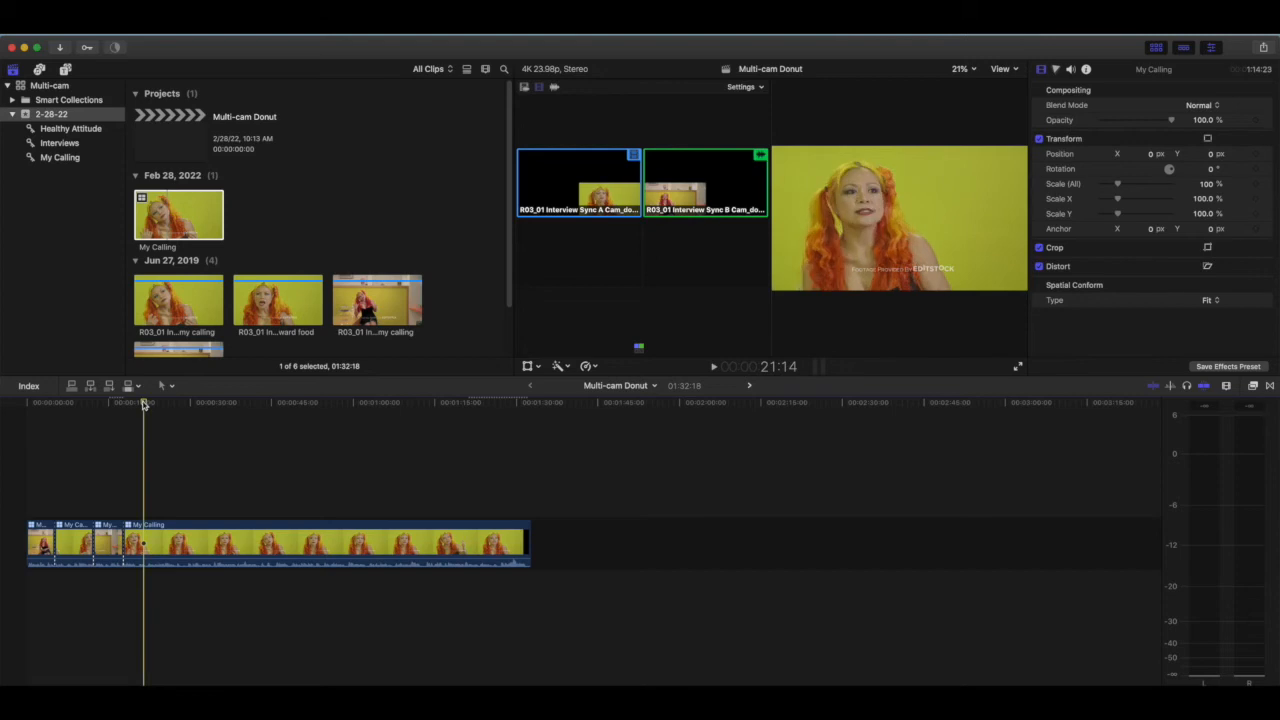
key(space)
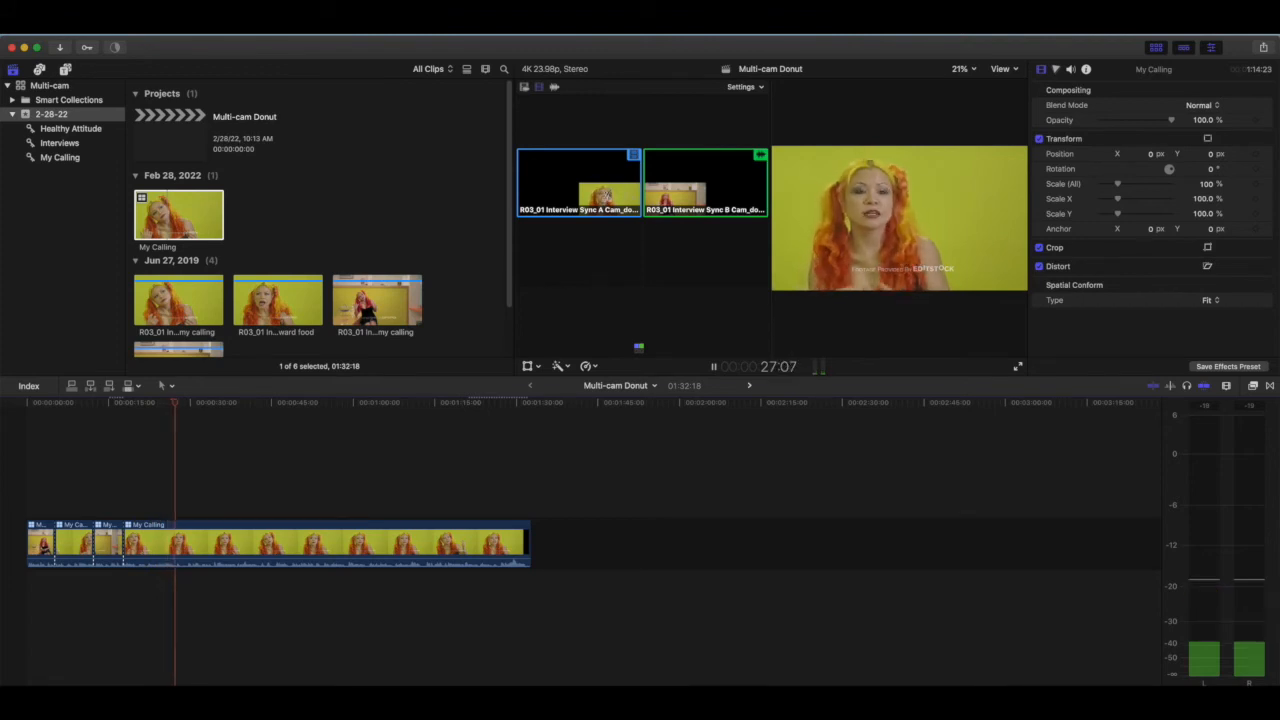
click(709, 187)
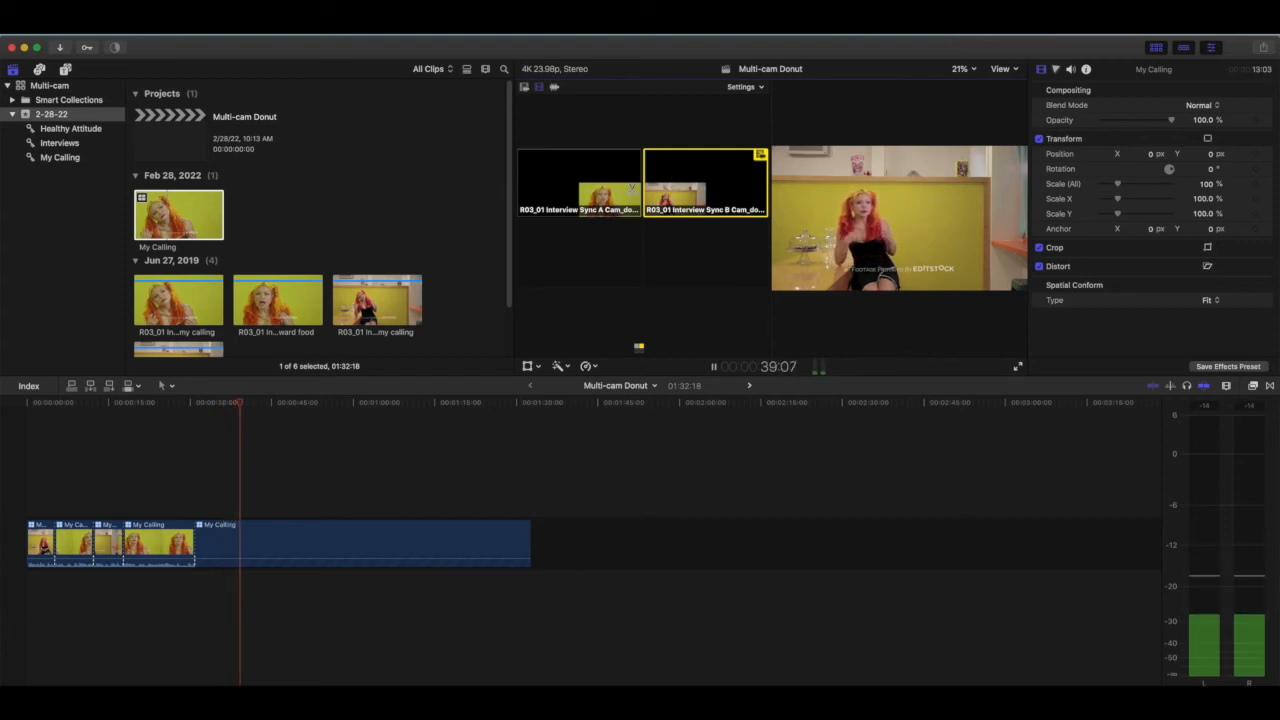
click(607, 187)
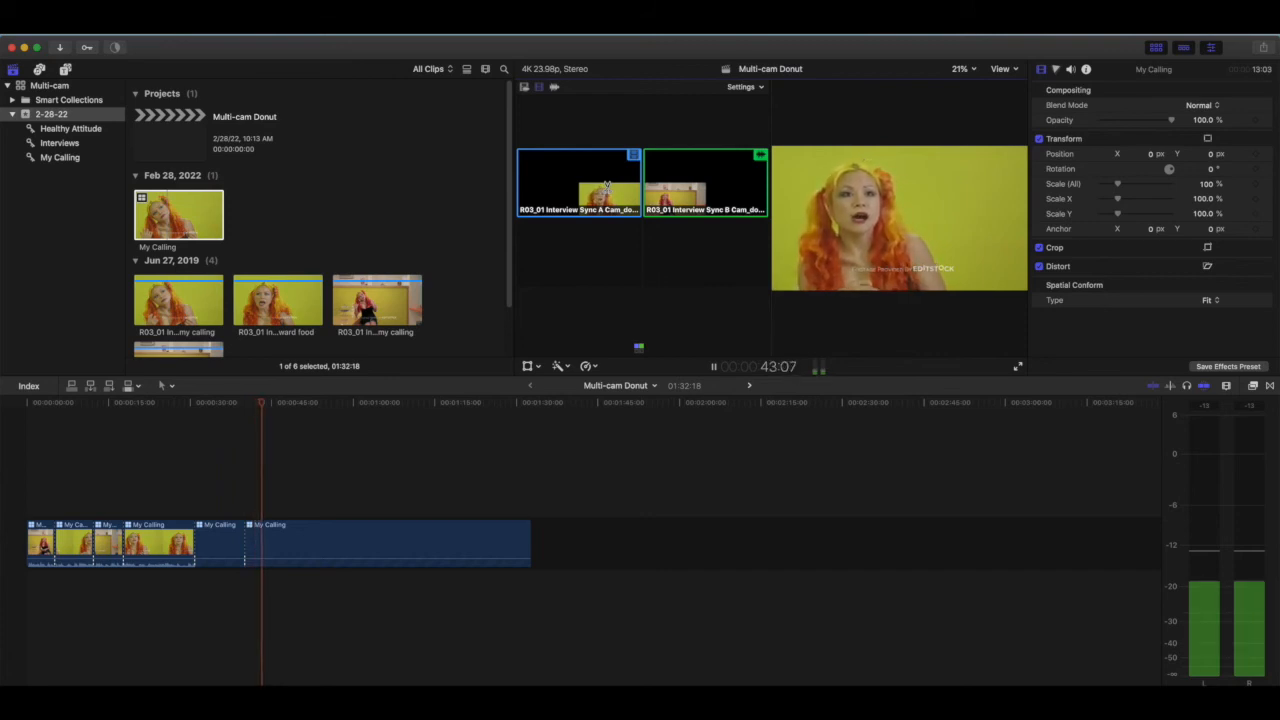
key(space)
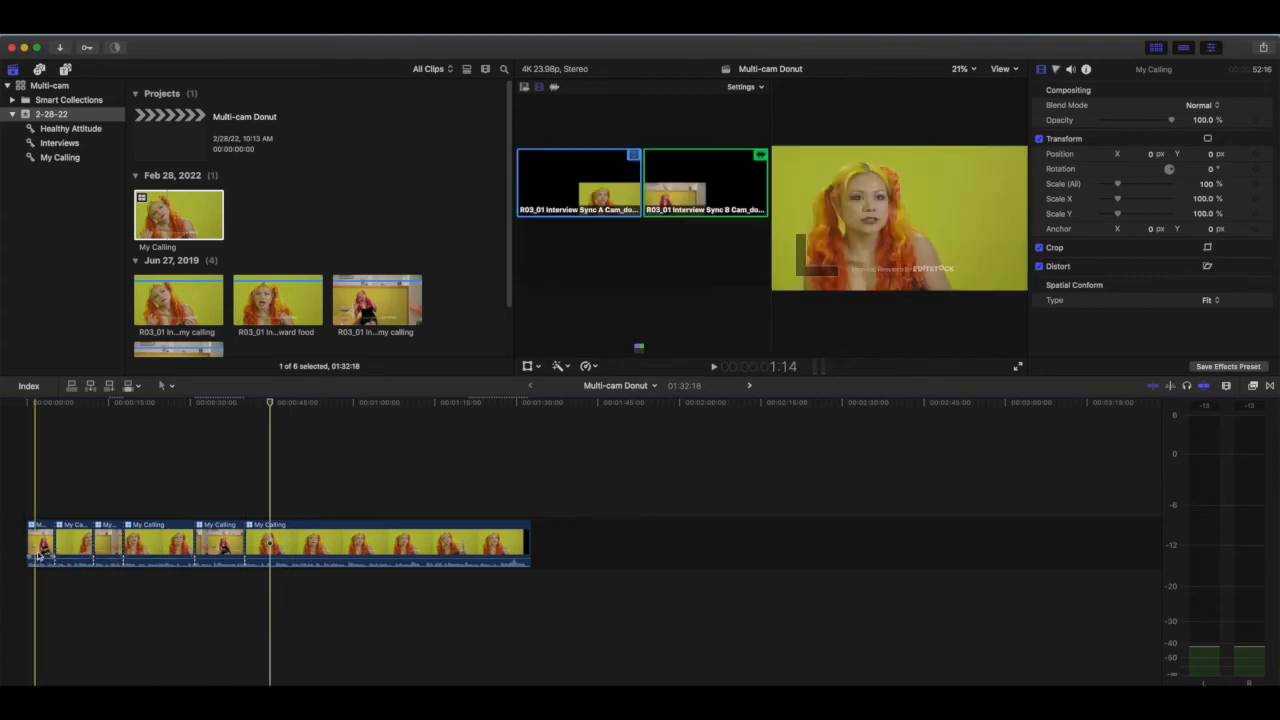
key(2)
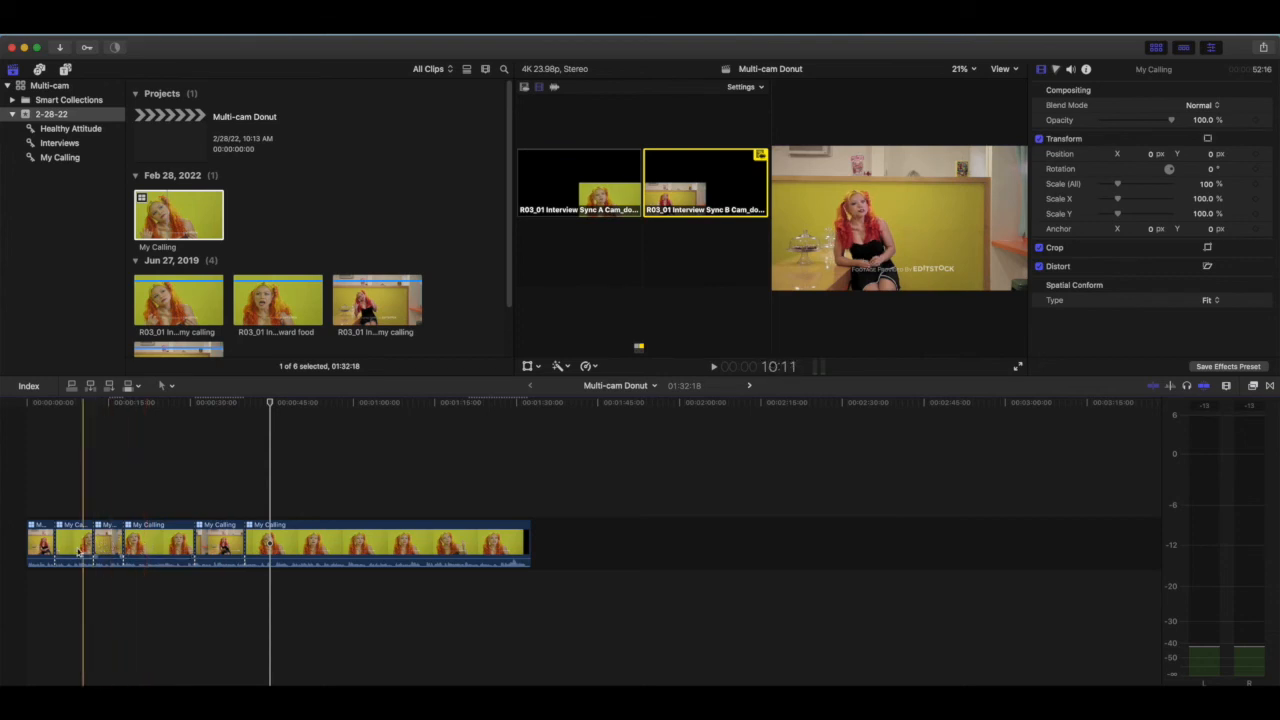
key(alt+1)
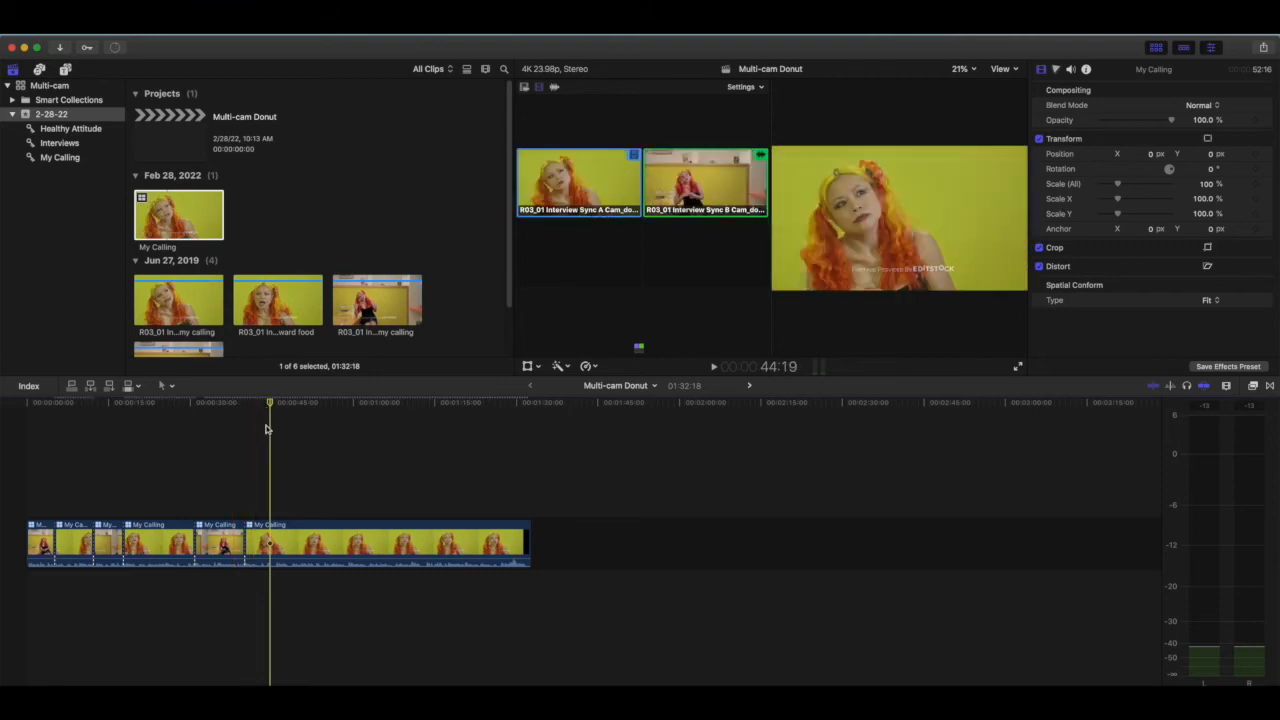
Open the My Calling multicam clip's angles, inspect the A Cam clip's color correction controls, and return to the Multi-cam Donut project.
double_click(357, 542)
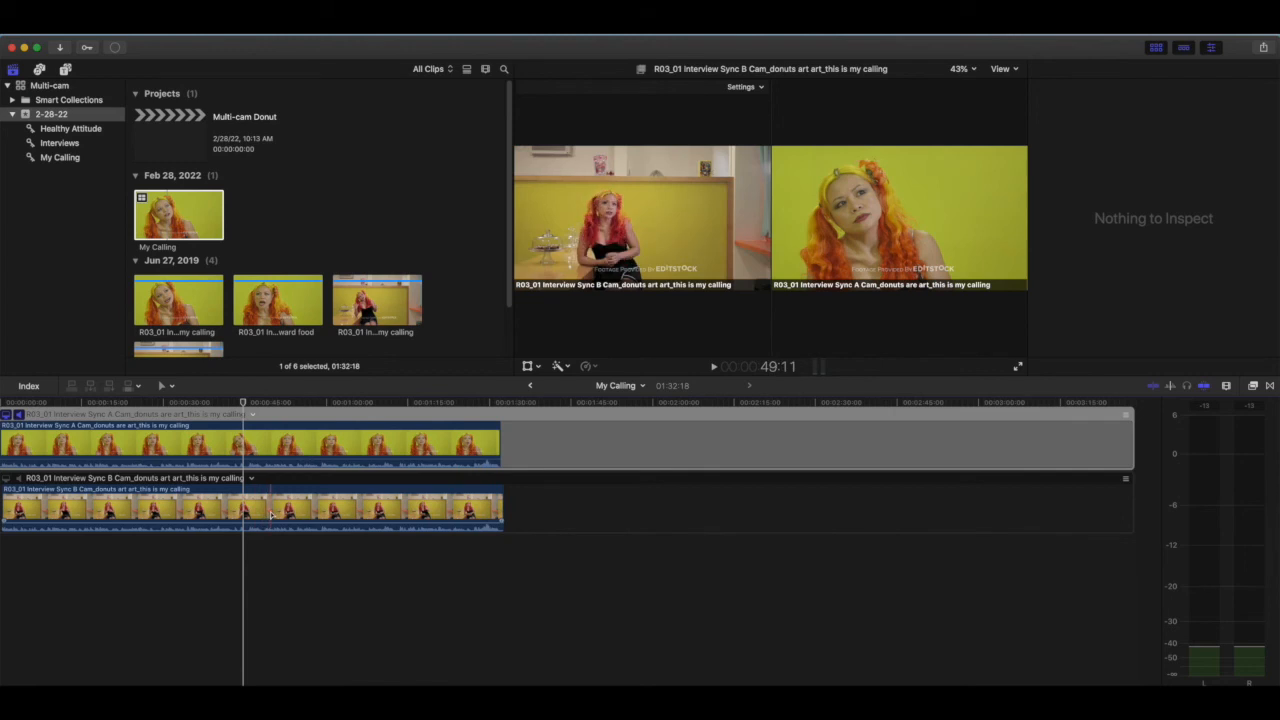
key(shift+super+7)
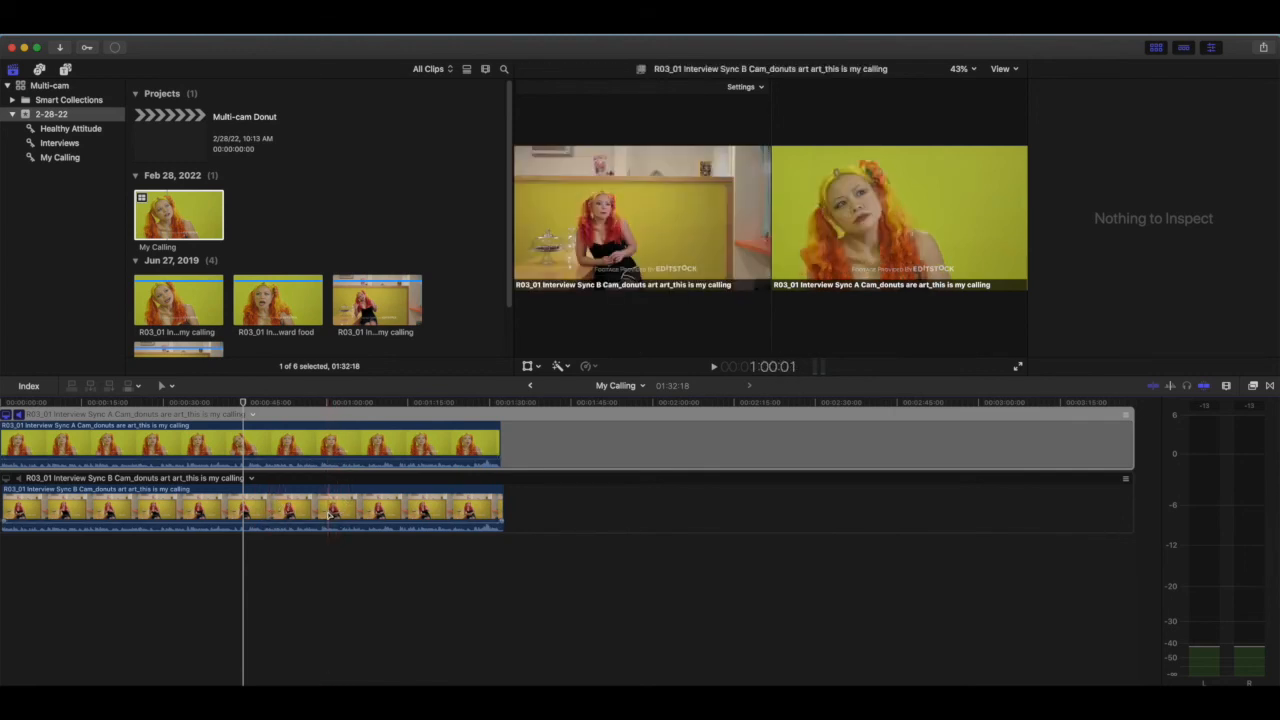
click(352, 447)
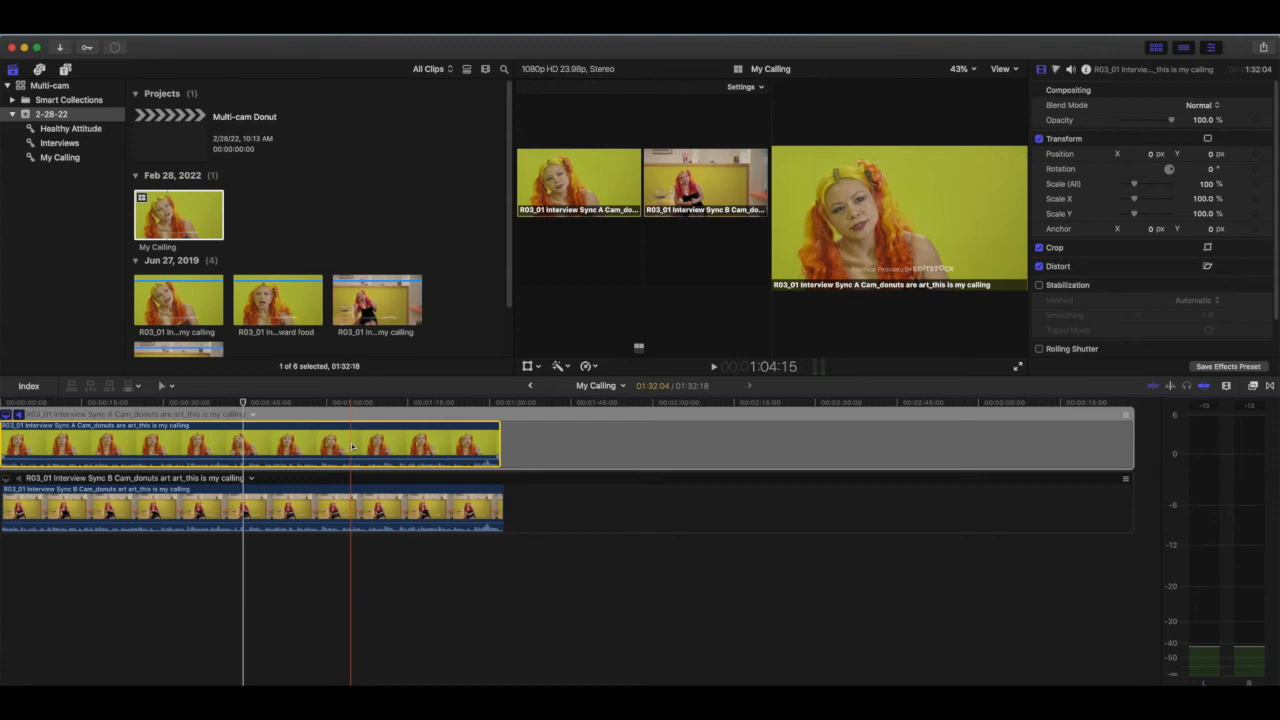
click(1056, 69)
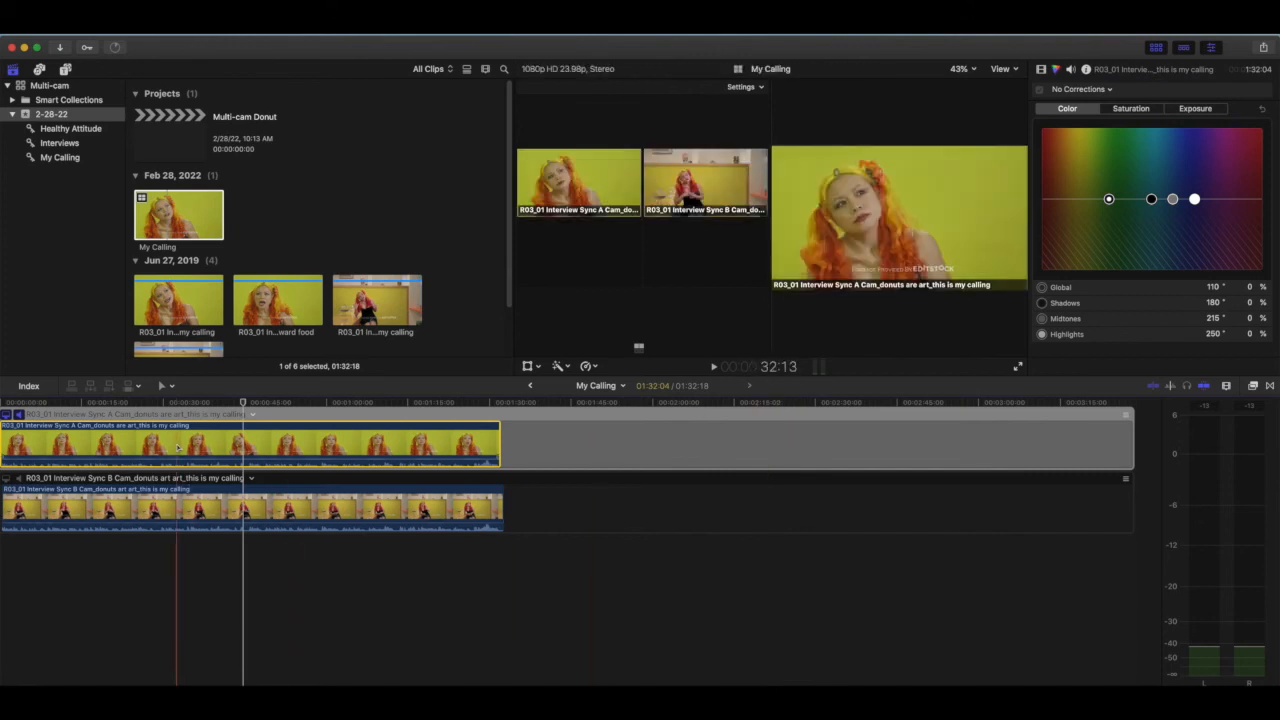
click(531, 387)
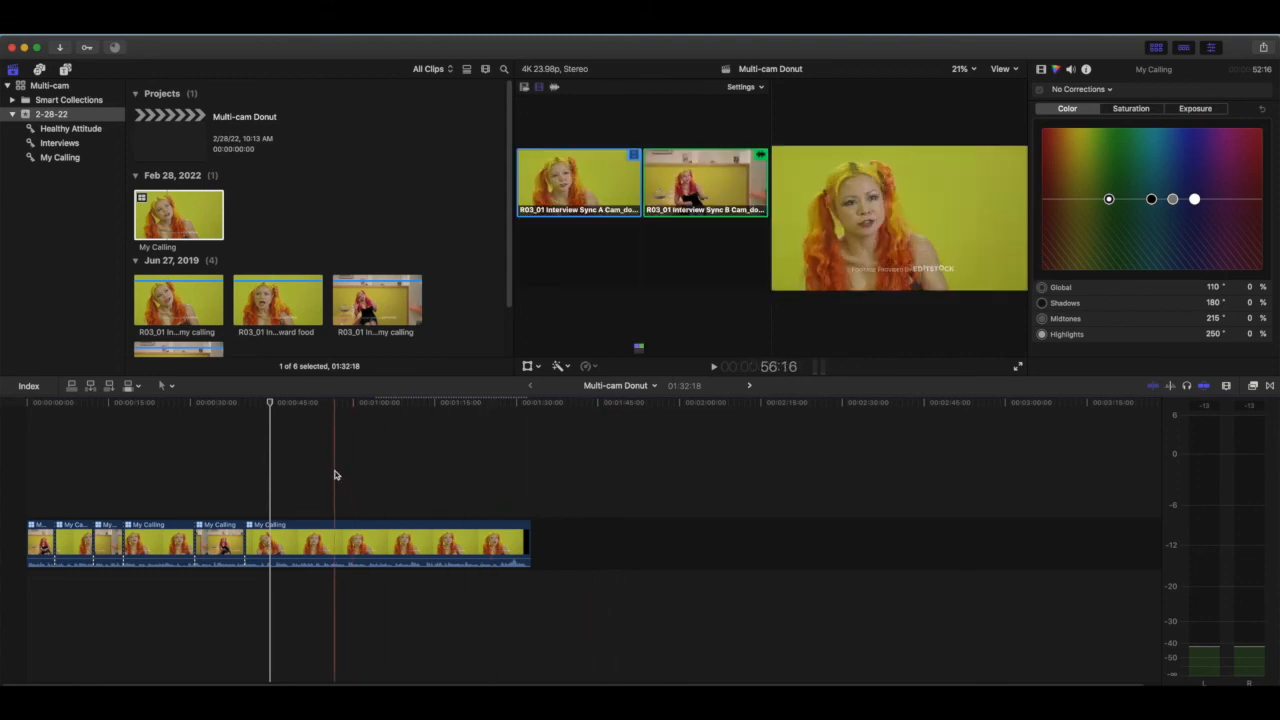
Add markers to the last My Calling clip at about 44 seconds, at 48:18 and at 56:05.
mouse_move(274, 405)
mouse_down()
mouse_move(226, 405)
mouse_move(255, 403)
mouse_up()
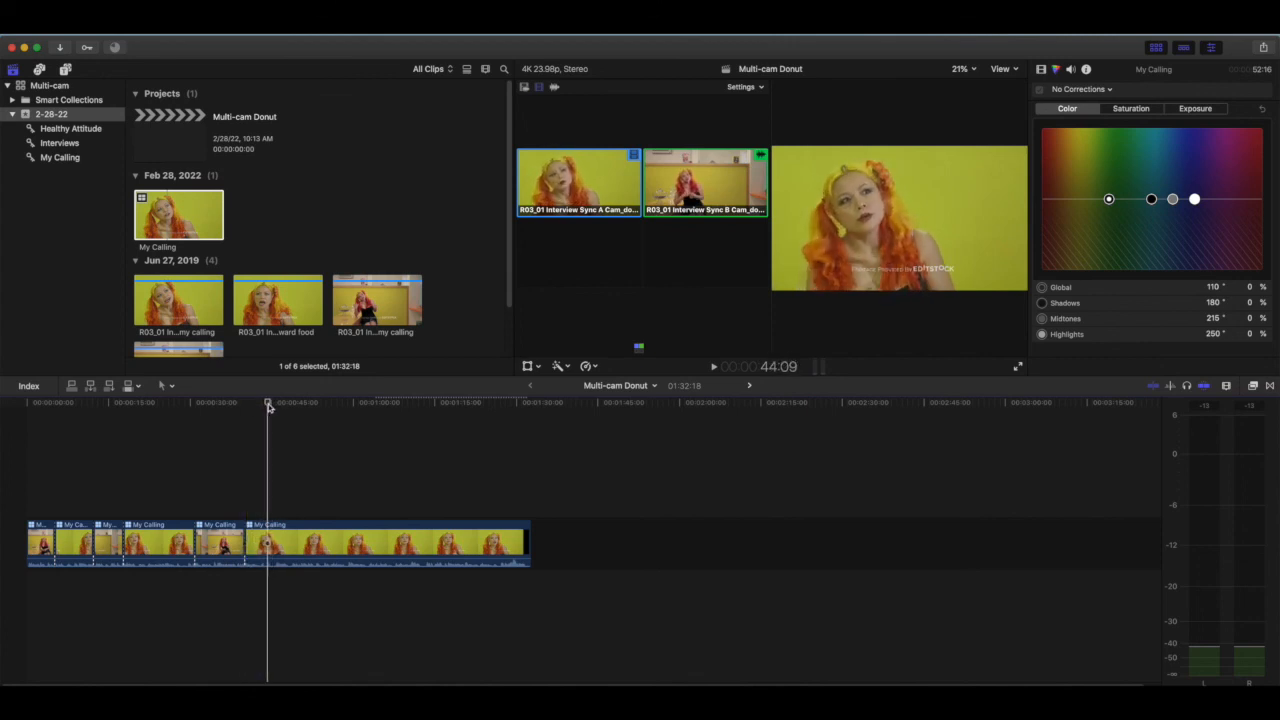
drag(272, 404, 272, 404)
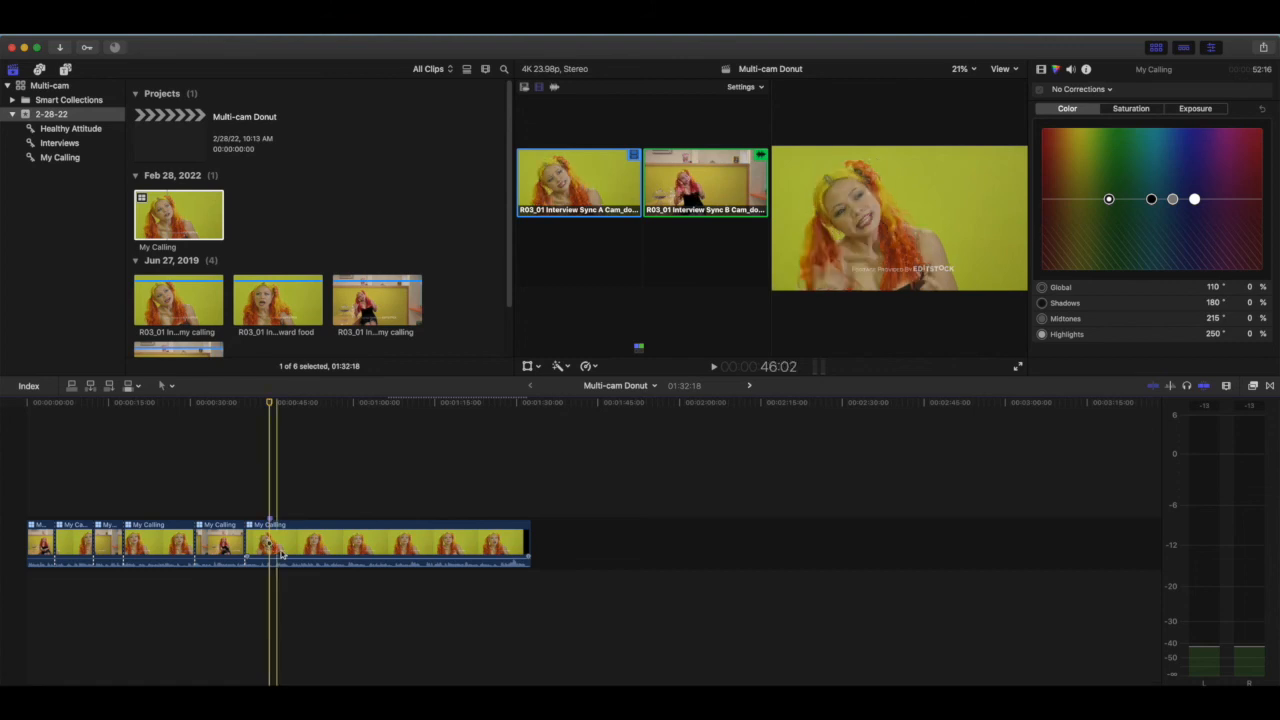
click(287, 401)
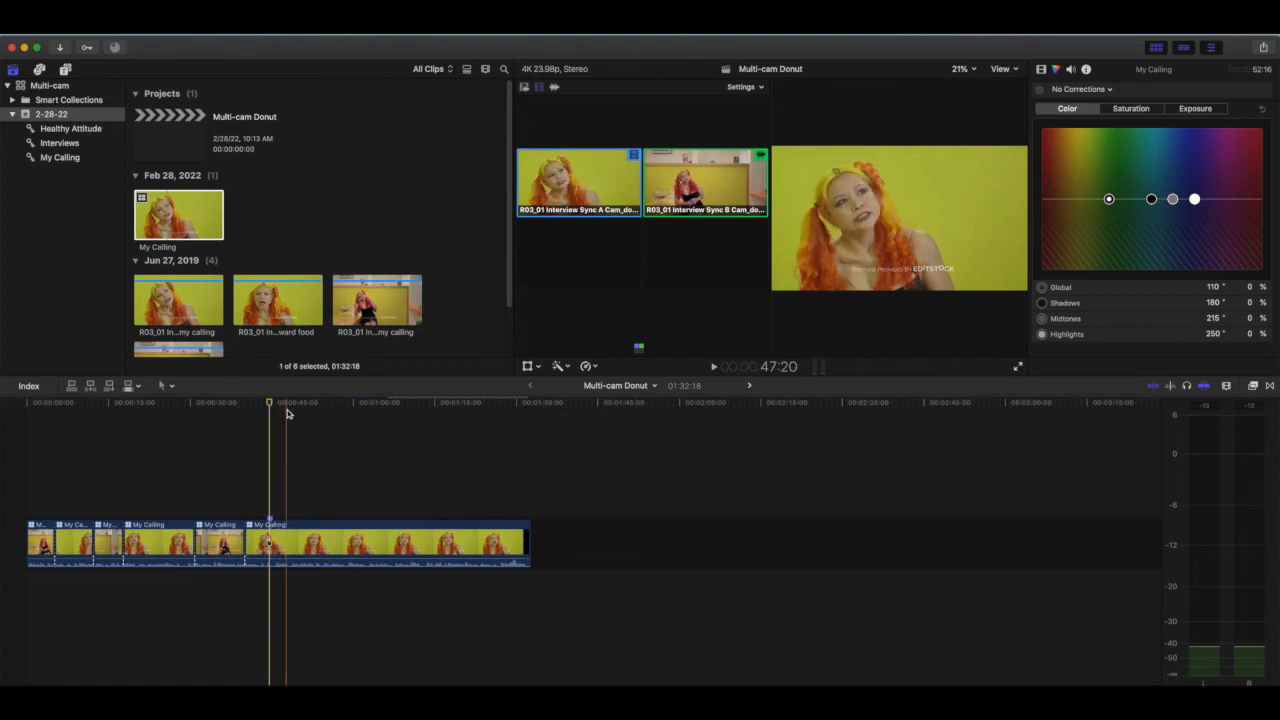
mouse_move(287, 401)
mouse_down()
mouse_move(271, 401)
mouse_move(305, 402)
mouse_move(292, 402)
mouse_up()
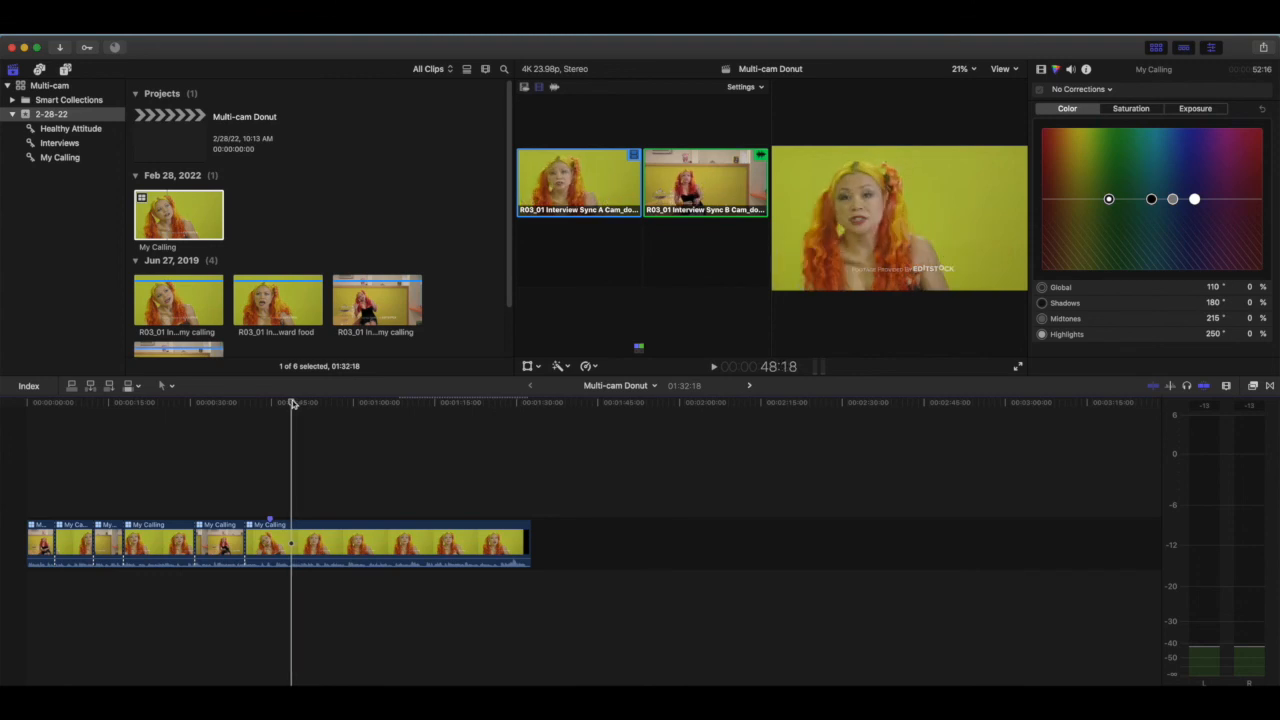
key(m)
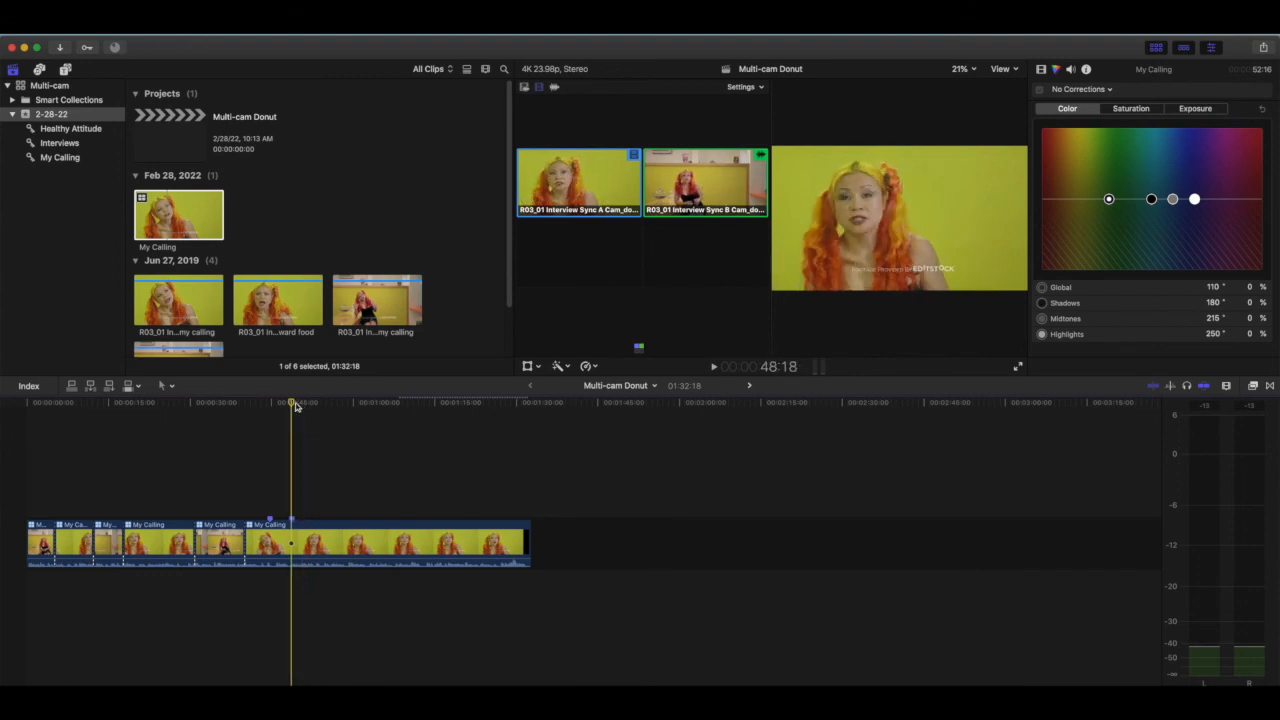
drag(292, 403, 332, 404)
key(m)
mouse_move(333, 405)
mouse_down()
mouse_move(266, 414)
mouse_move(380, 418)
mouse_move(331, 422)
mouse_up()
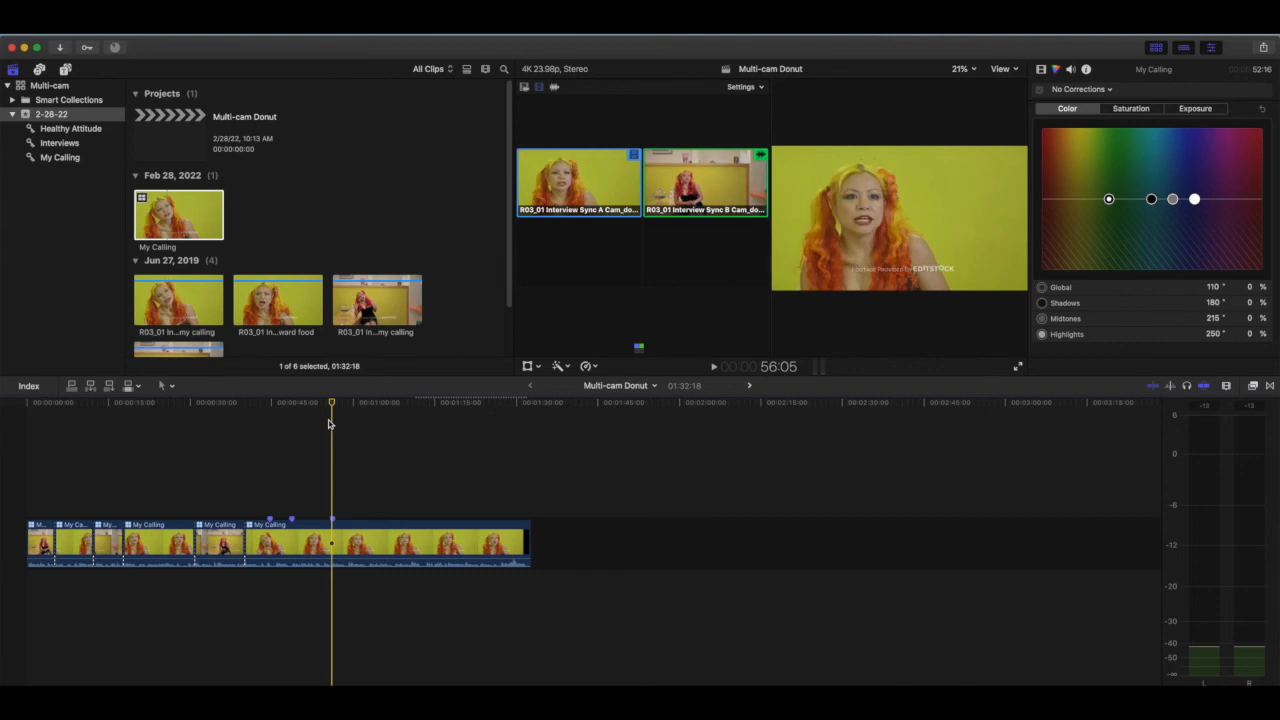